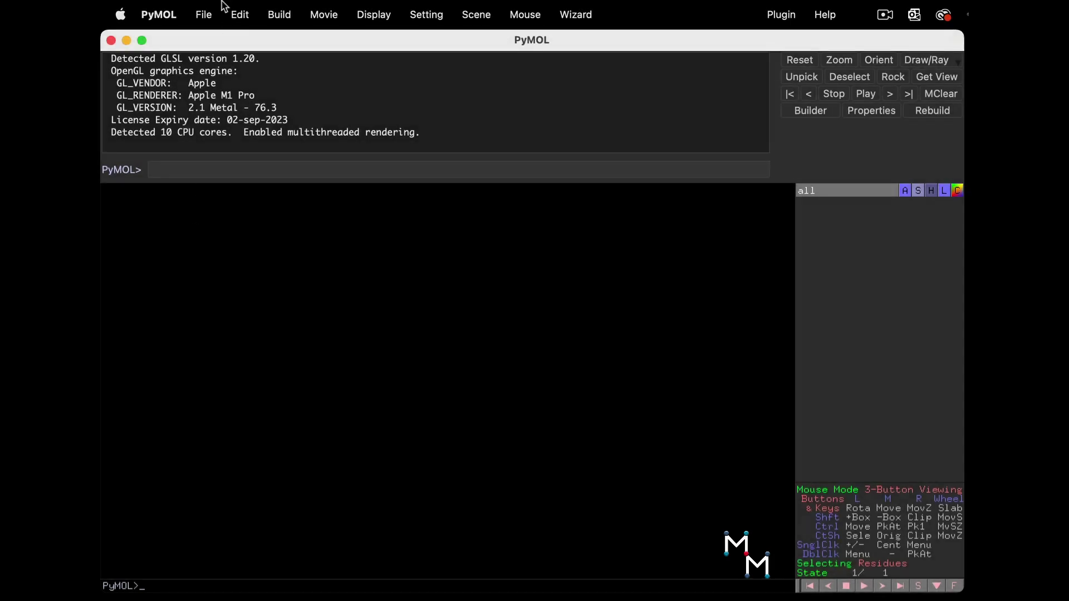
- Download PDB structure 6pfk as biological assembly 1
left_click(203, 14)
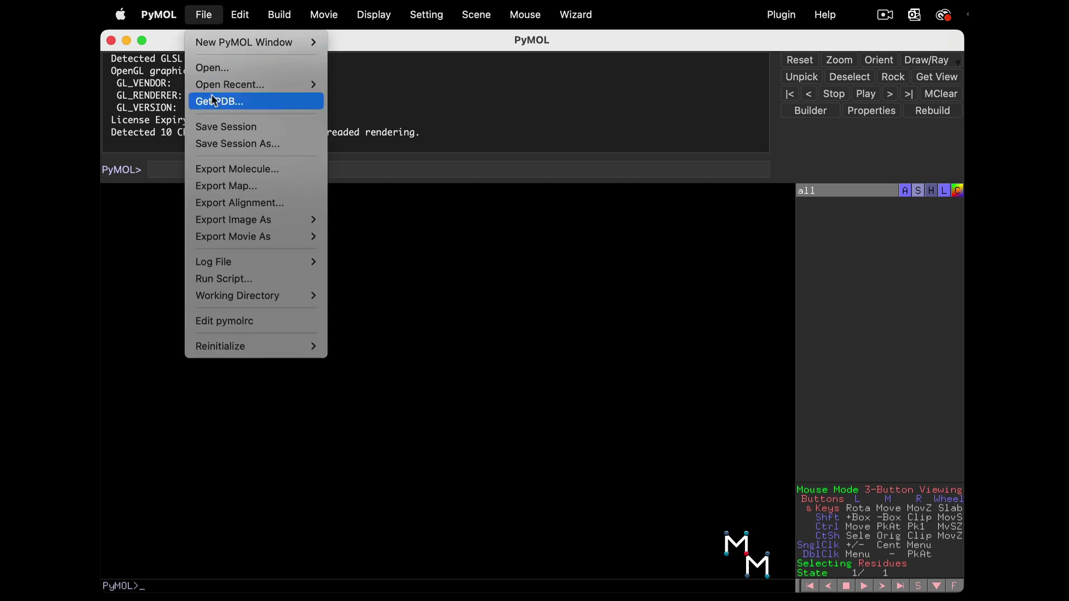
left_click(242, 101)
type("6pfk")
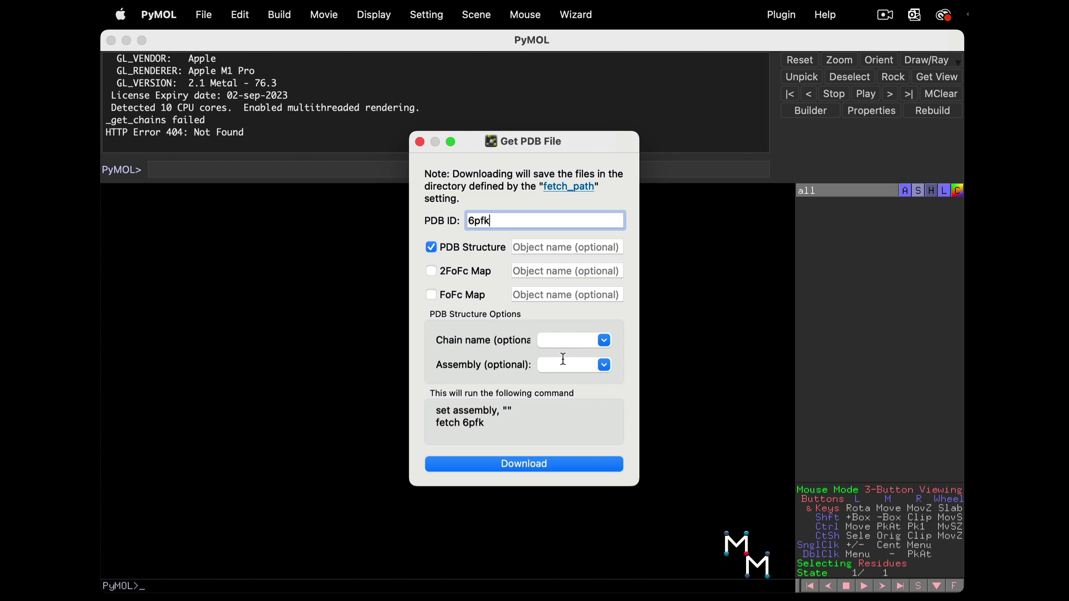
left_click(561, 363)
type("1")
left_click(563, 464)
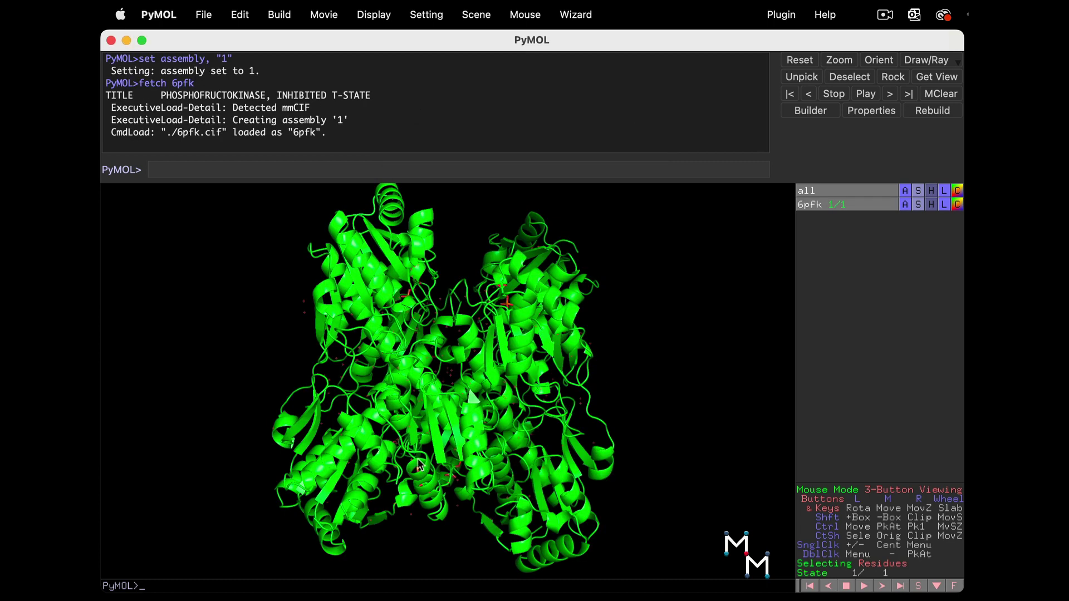
- Colour 6pfk by chain and display its amino-acid sequence
left_click(957, 204)
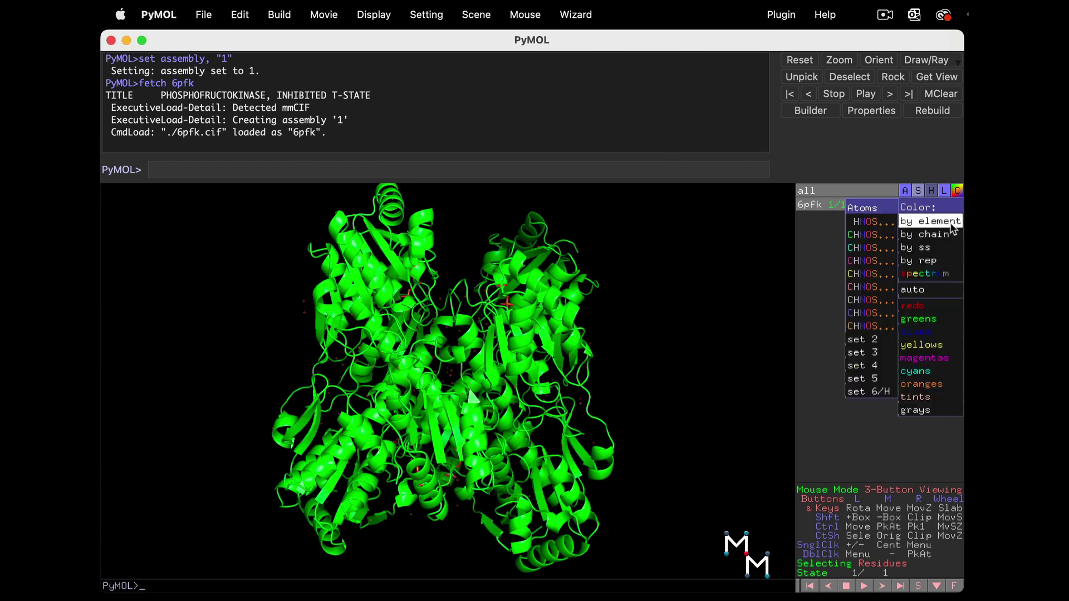
left_click(886, 241)
left_click(374, 14)
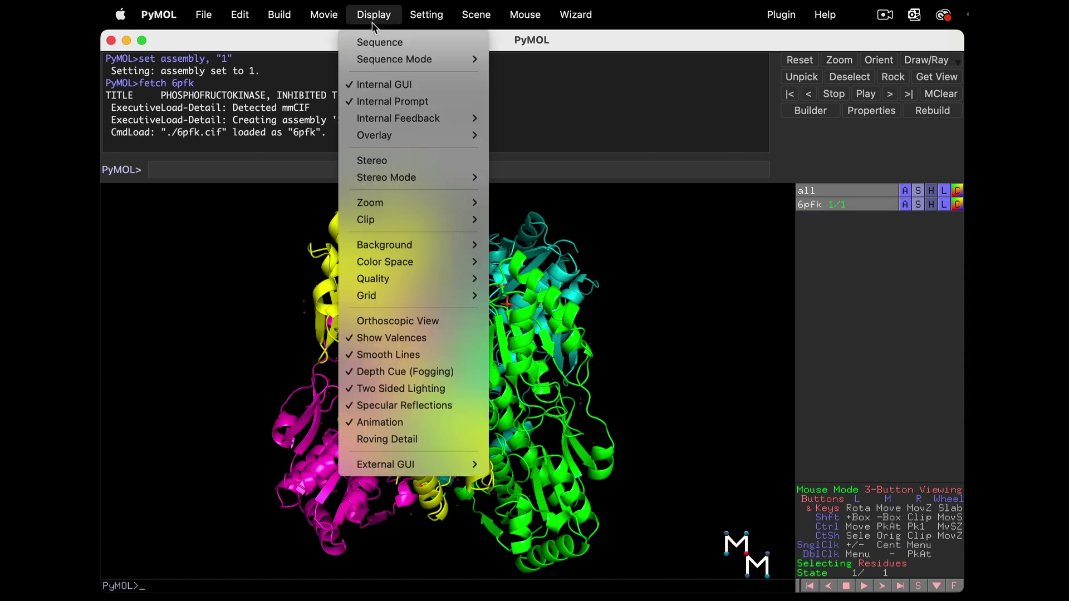
left_click(381, 40)
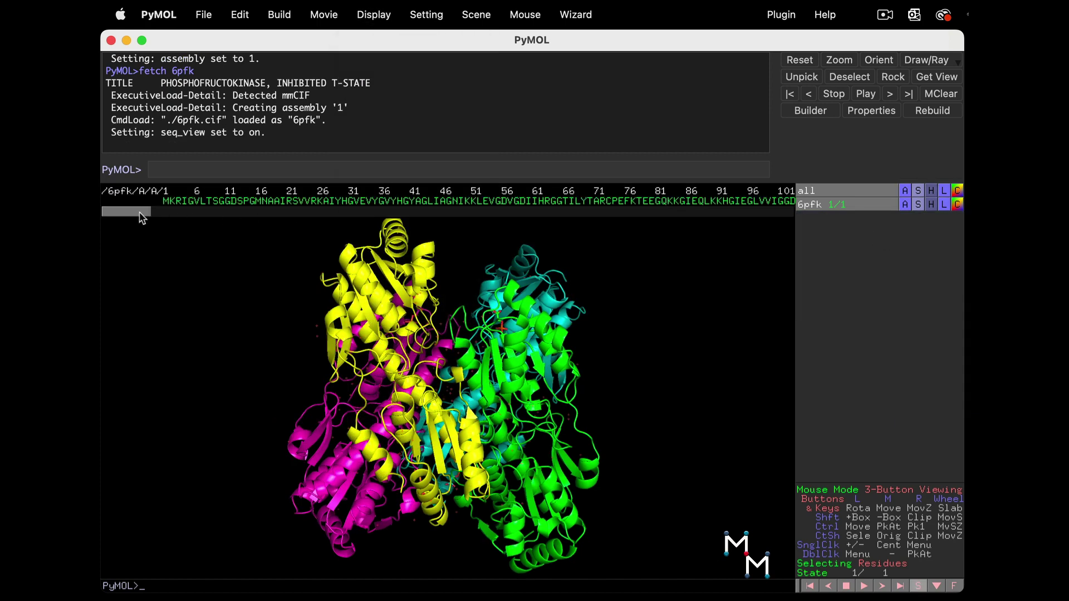
left_click_drag(135, 212, 568, 212)
left_click_drag(585, 248, 698, 255)
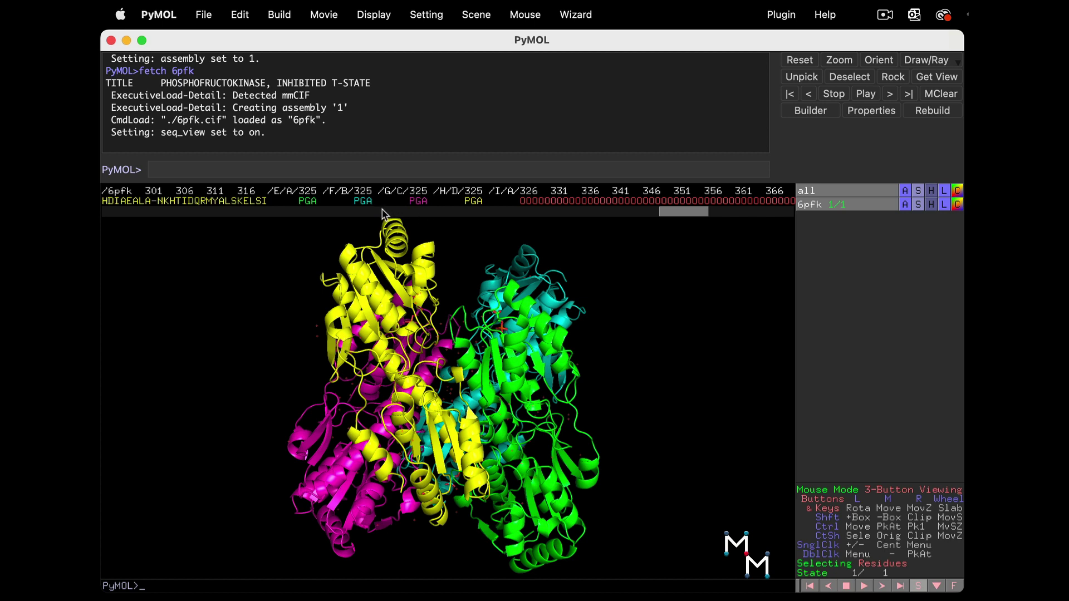
- Select chain B's PGA ligand in the sequence and rename the selection 'inhibitor'
left_click(365, 202)
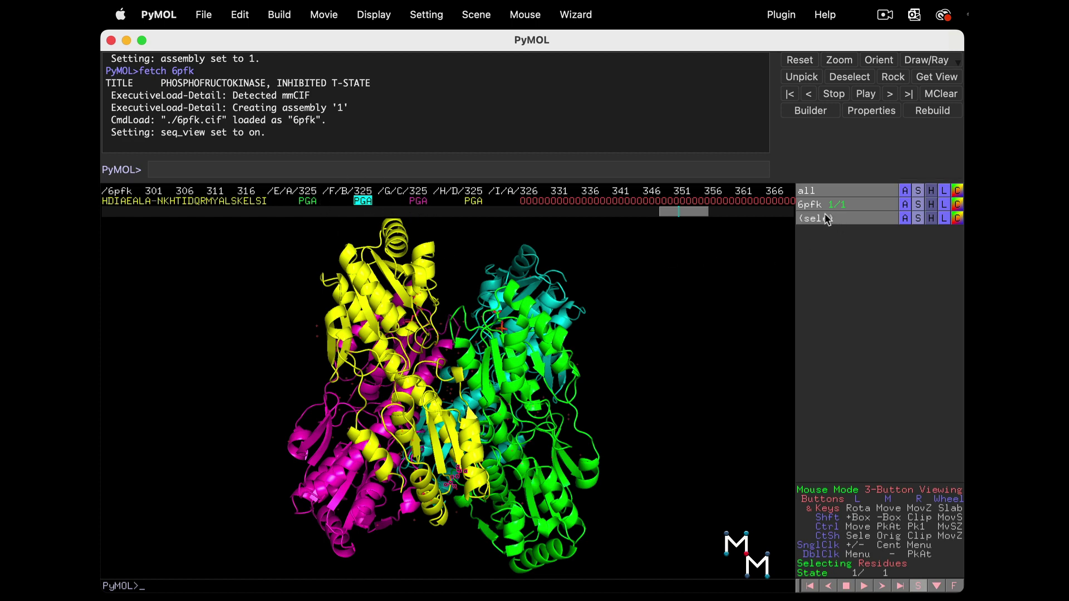
left_click(905, 219)
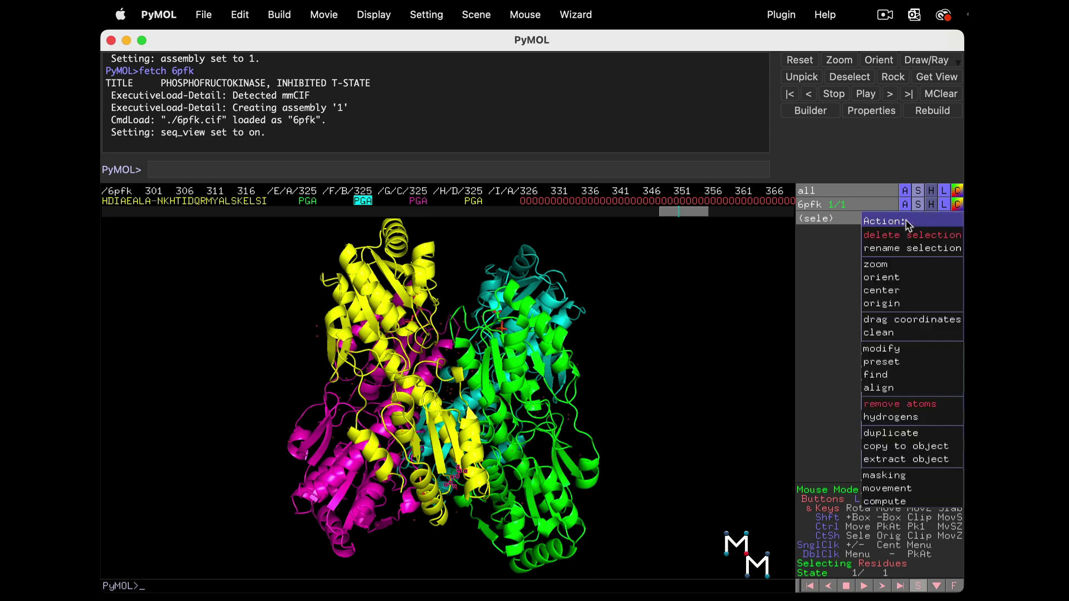
left_click(912, 248)
key("BackSpace")
key("BackSpace")
type("inhibi")
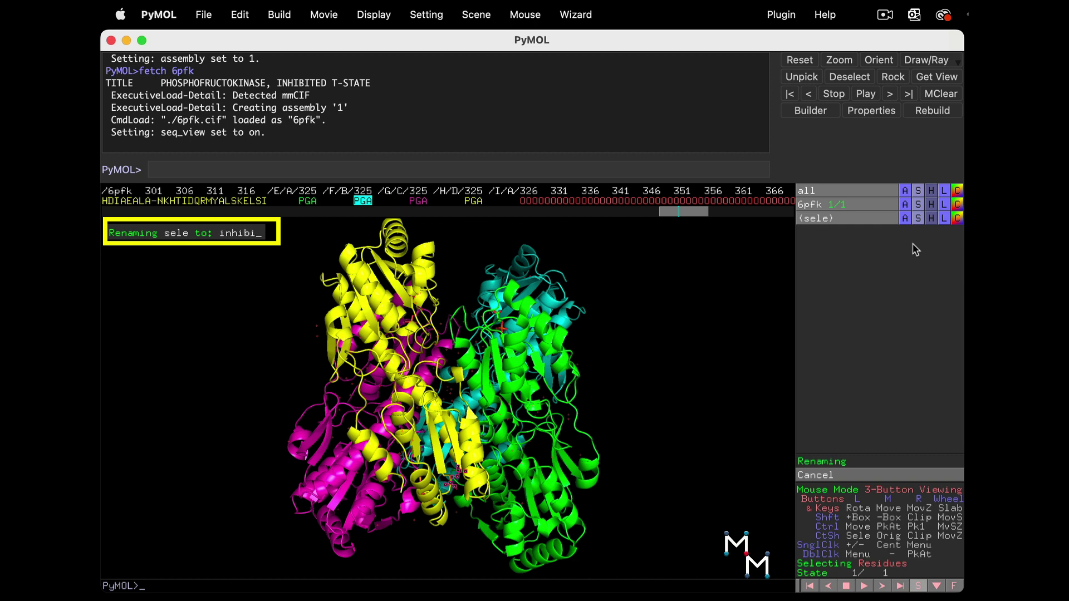
type("tor")
key("Return")
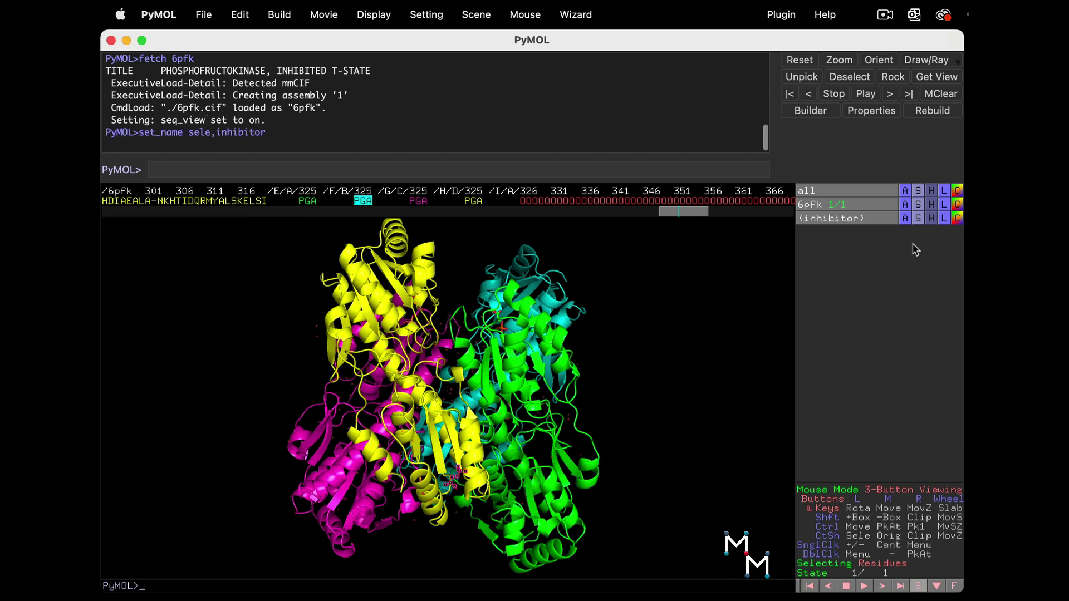
- Turn off the inhibitor selection highlight and zoom onto the inhibitor
left_click(694, 312)
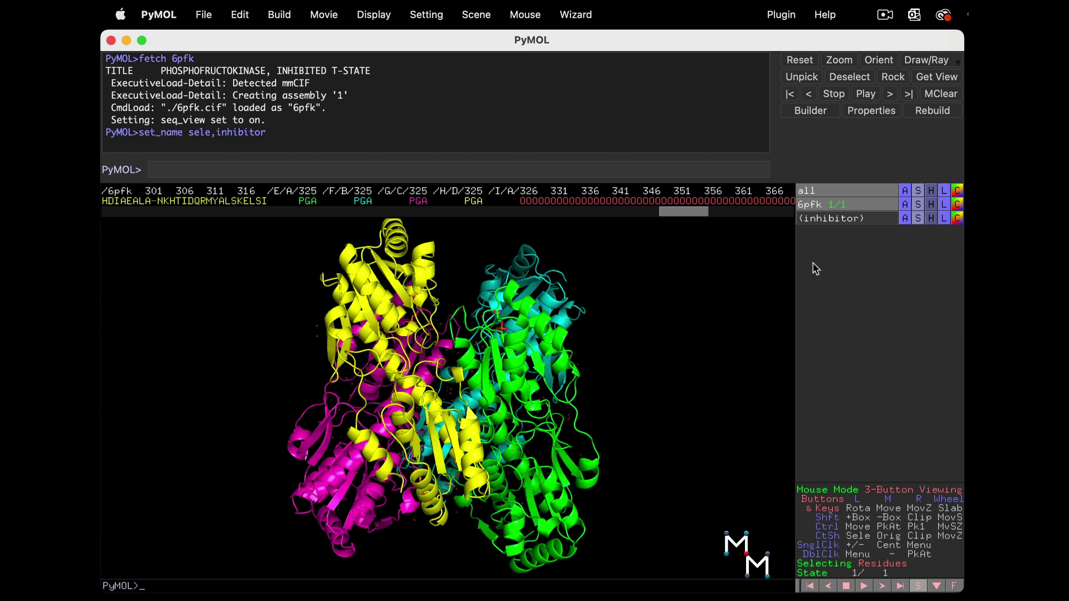
left_click(906, 219)
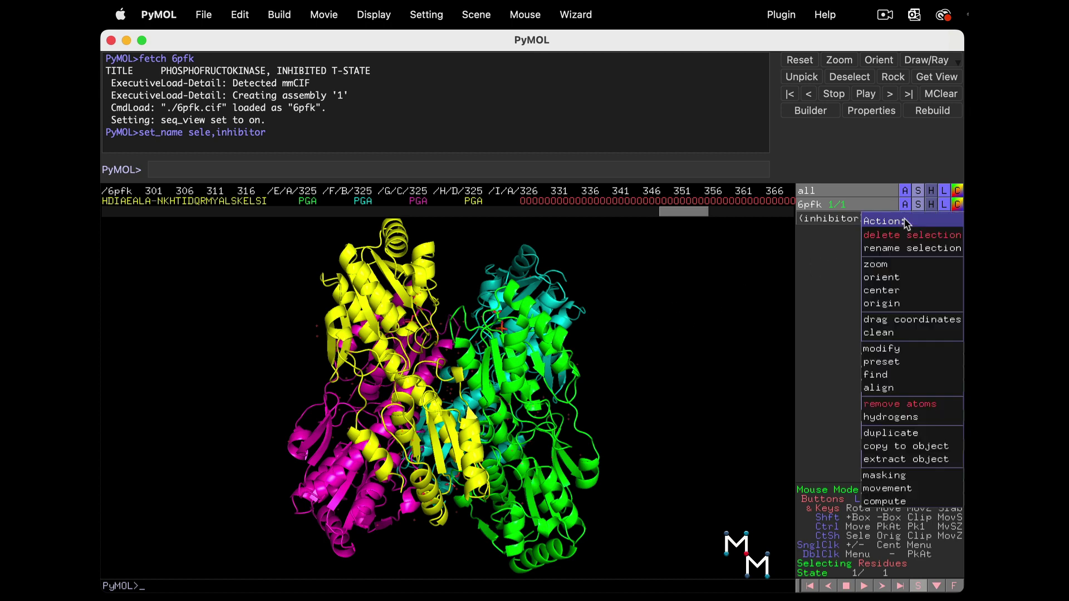
left_click(899, 261)
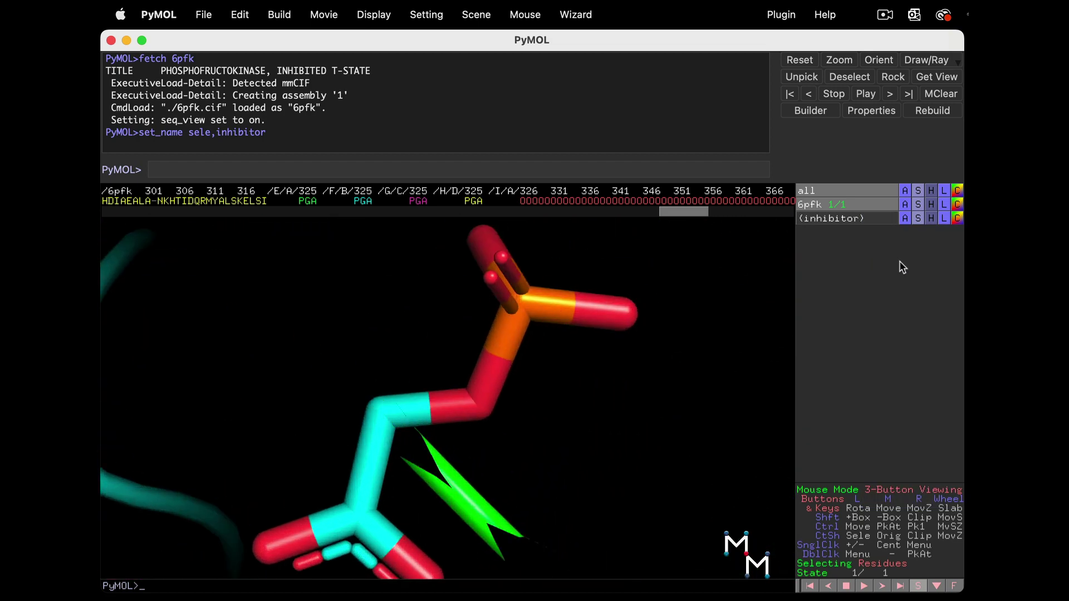
scroll(565, 392, "down", 8)
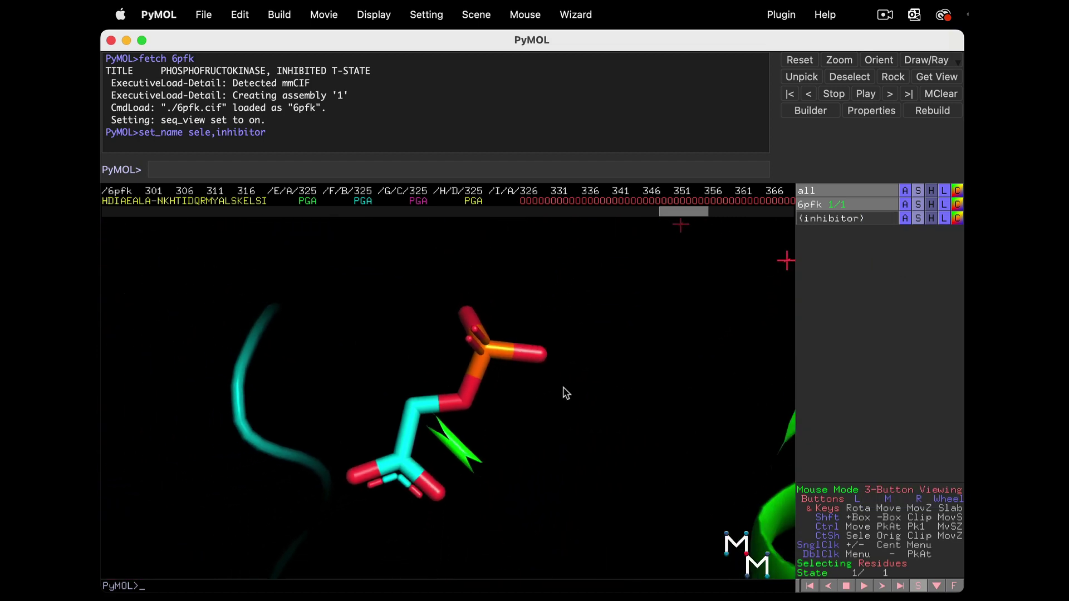
scroll(565, 393, "down", 8)
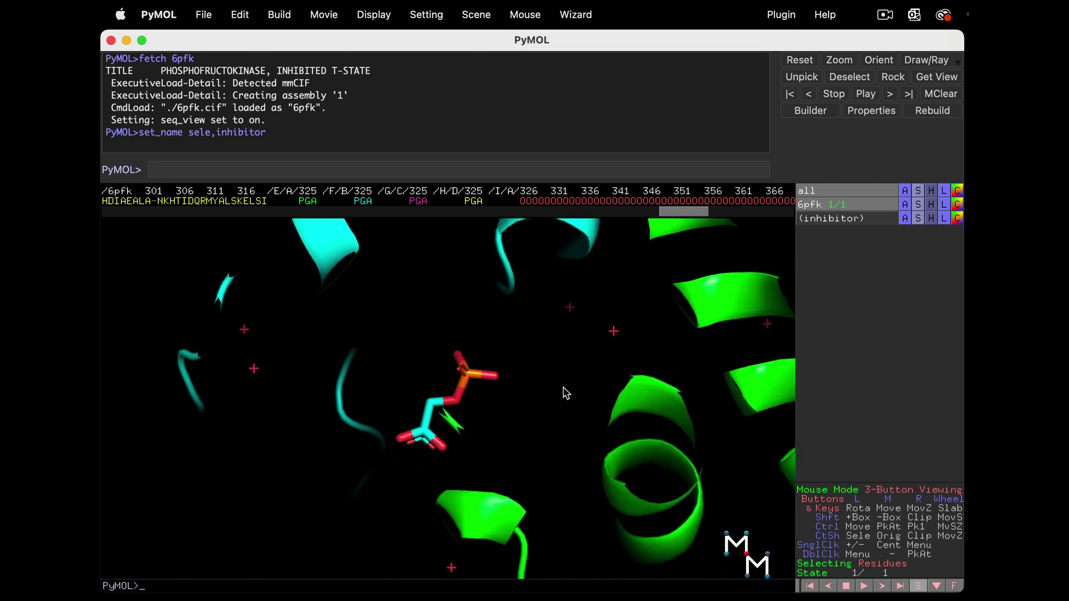
- Rotate the view to inspect the inhibitor between the cyan and green chains
mouse_move(564, 393)
left_mouse_down()
mouse_move(481, 357)
mouse_move(501, 351)
mouse_move(514, 359)
mouse_move(427, 379)
mouse_move(511, 373)
mouse_move(529, 354)
left_mouse_up()
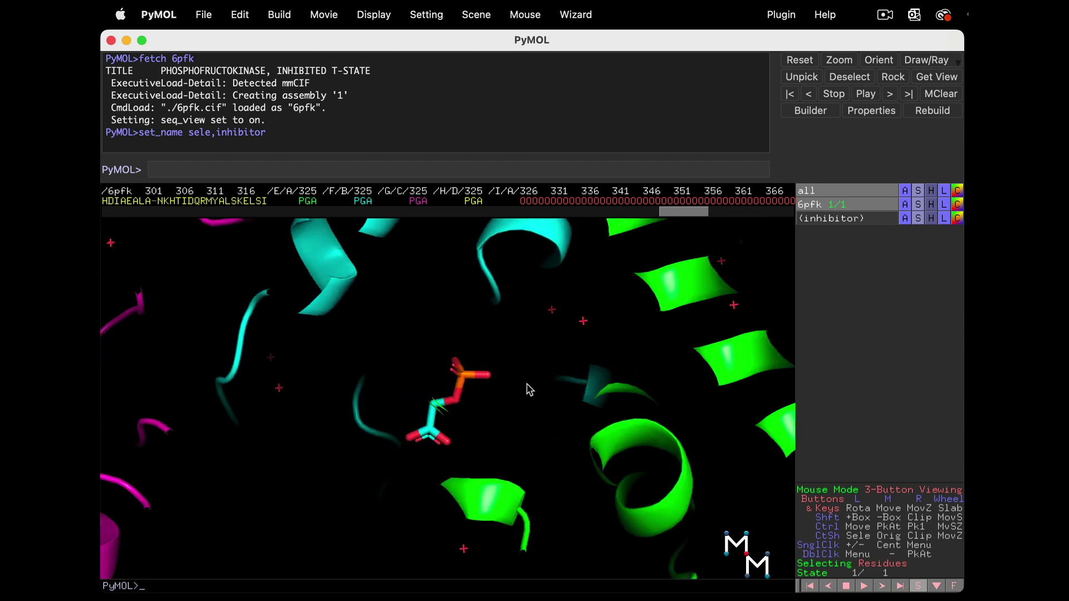
scroll(509, 367, "up", 3)
scroll(509, 367, "up", 2)
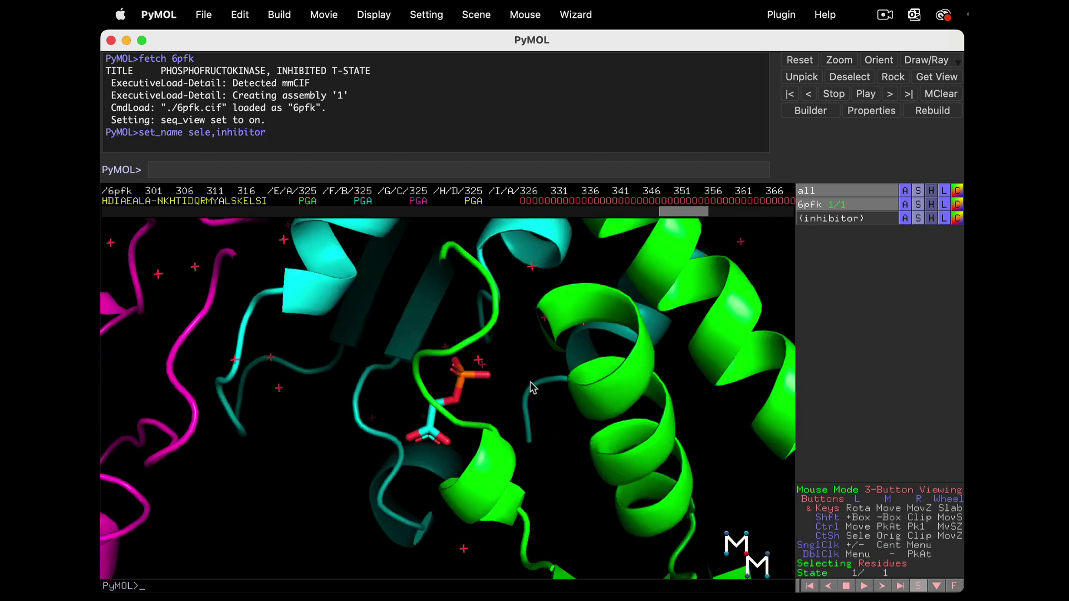
mouse_move(533, 388)
left_mouse_down()
mouse_move(501, 364)
mouse_move(510, 355)
mouse_move(574, 389)
mouse_move(583, 373)
mouse_move(420, 414)
mouse_move(445, 414)
left_mouse_up()
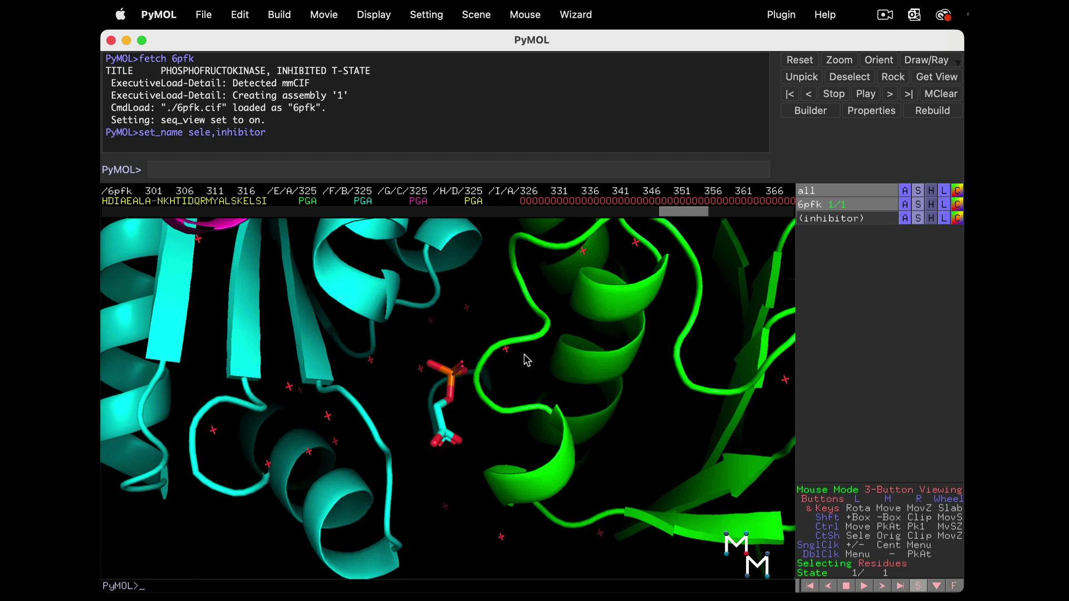
scroll(526, 359, "down", 8)
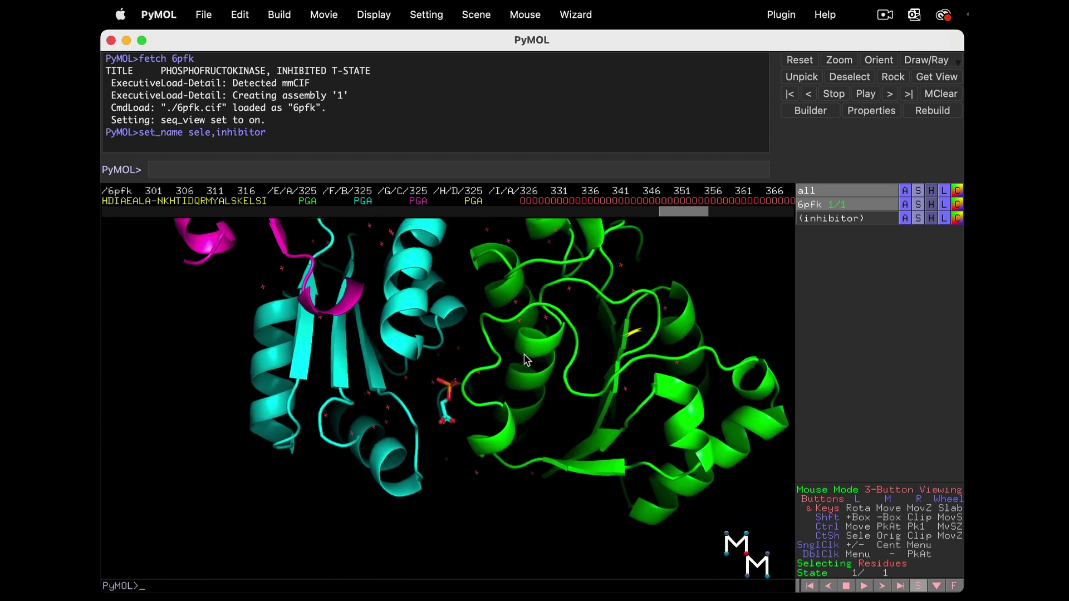
scroll(512, 380, "down", 6)
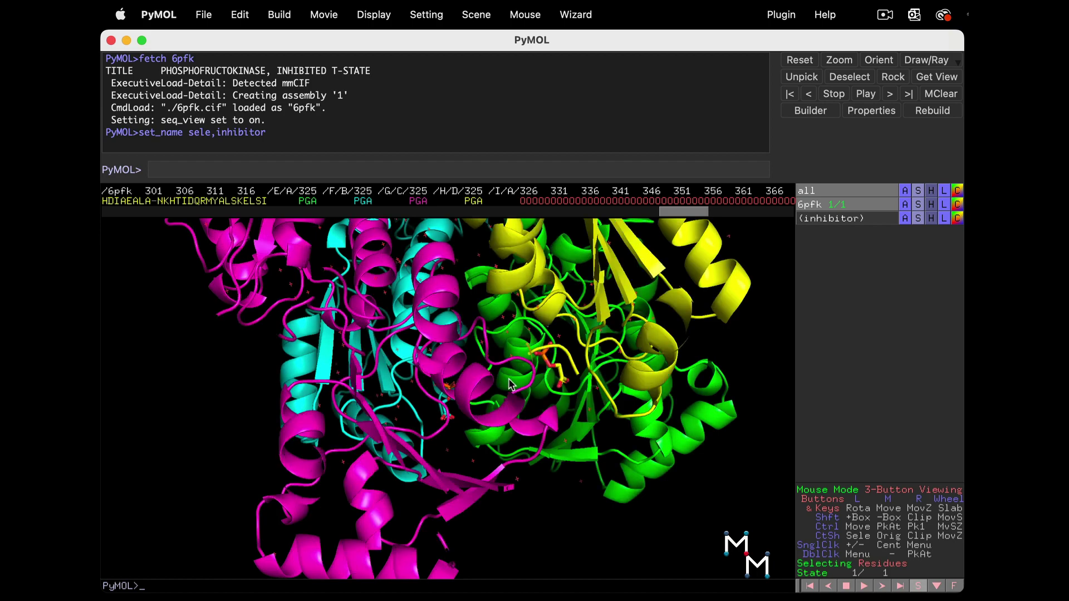
left_click_drag(509, 383, 469, 342)
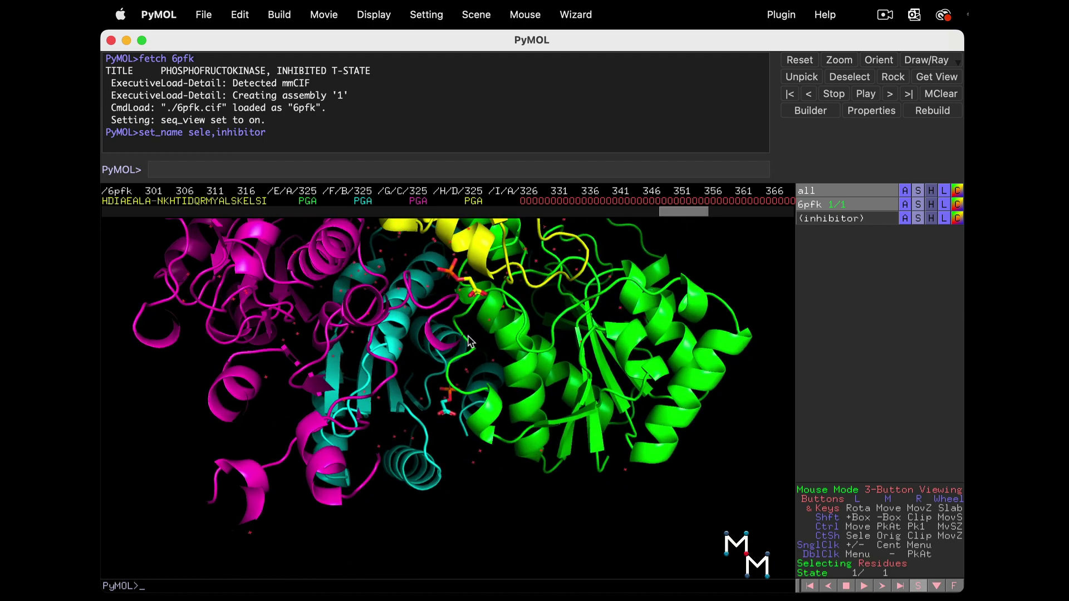
left_click_drag(505, 424, 503, 447)
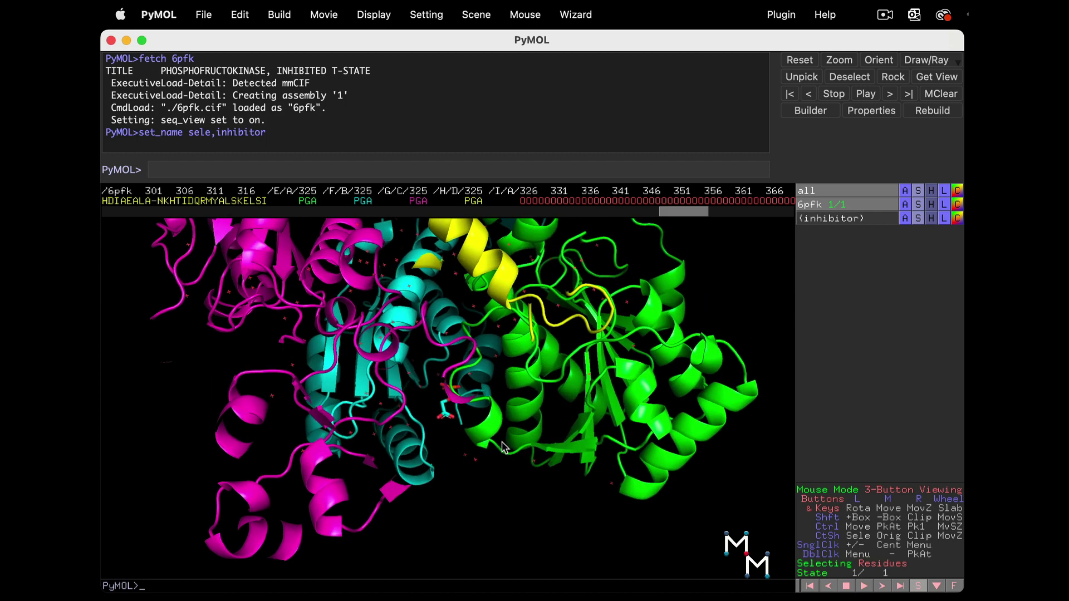
right_click_drag(503, 448, 503, 451)
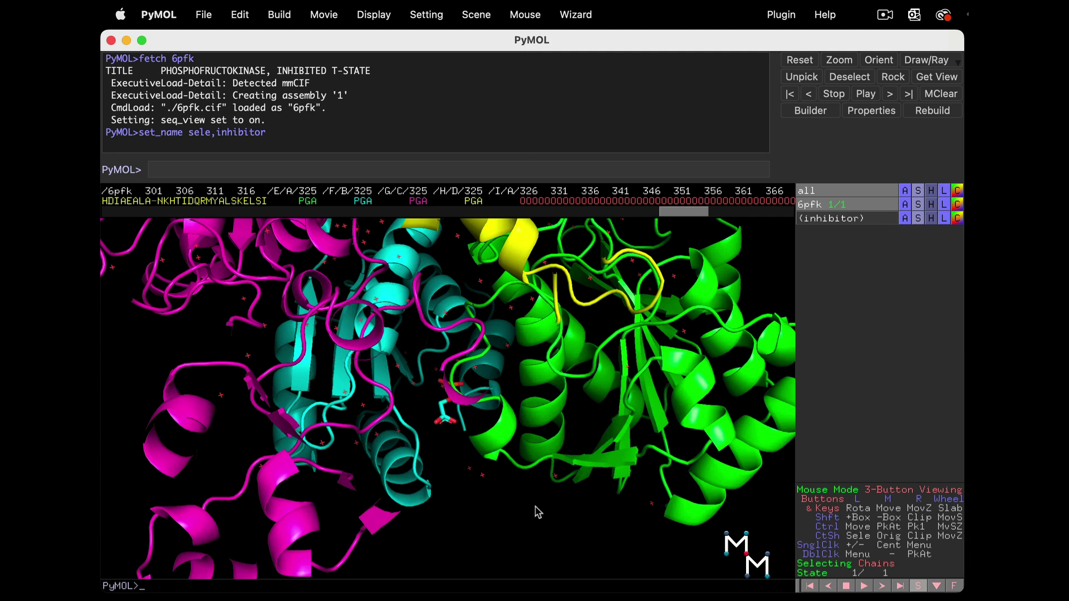
- Select the PGA ligand with chains A and B, hide the other chains, then deselect
left_click(448, 420)
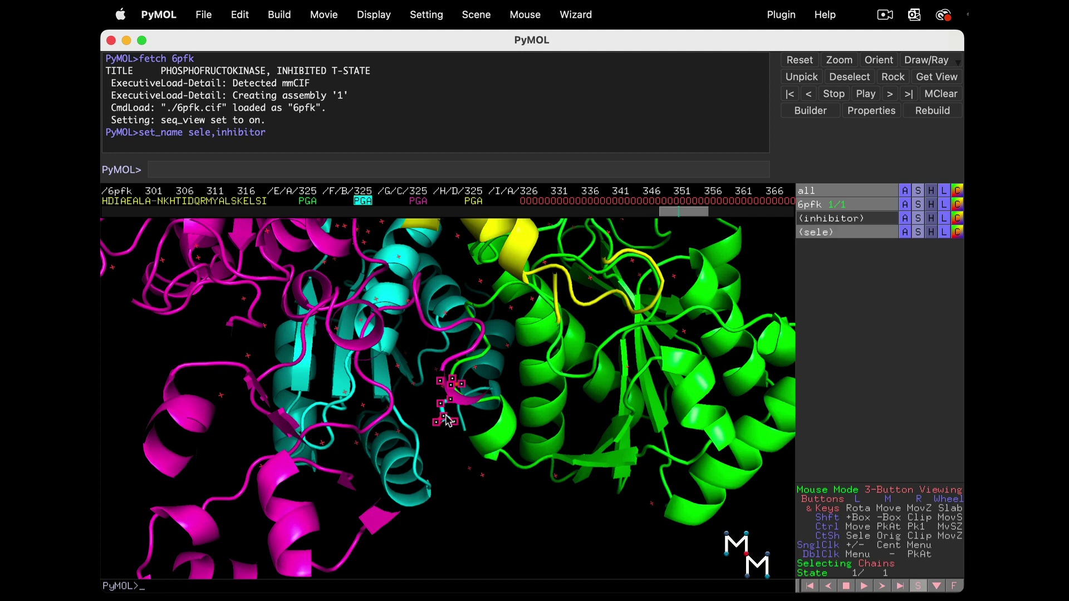
left_click(553, 443)
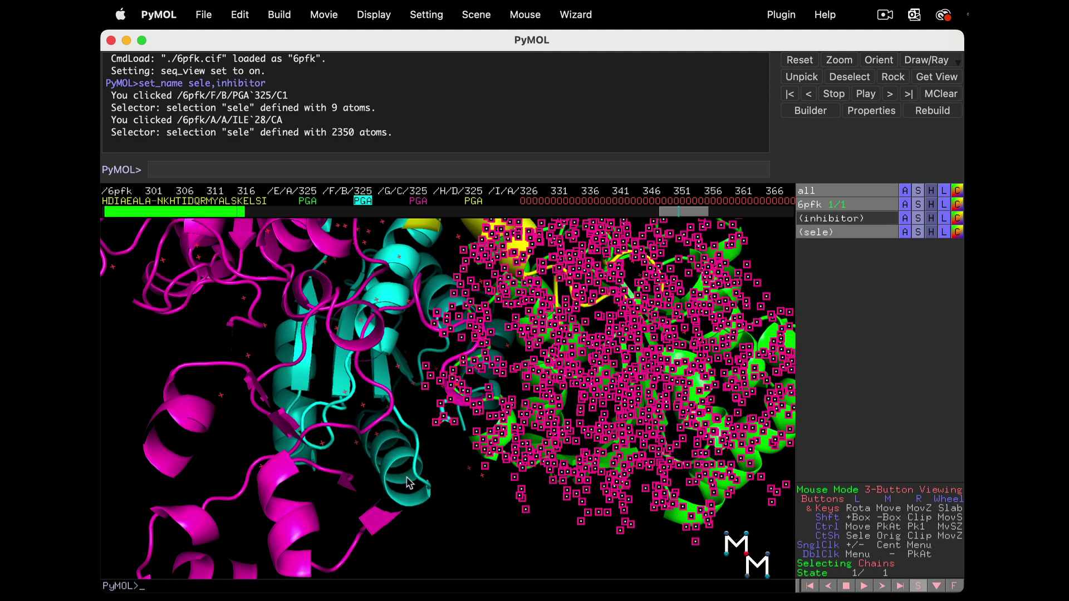
left_click(409, 484)
mouse_move(518, 484)
left_mouse_down()
mouse_move(505, 508)
mouse_move(507, 485)
mouse_move(542, 496)
left_mouse_up()
left_click_drag(678, 352, 675, 393)
left_click(928, 232)
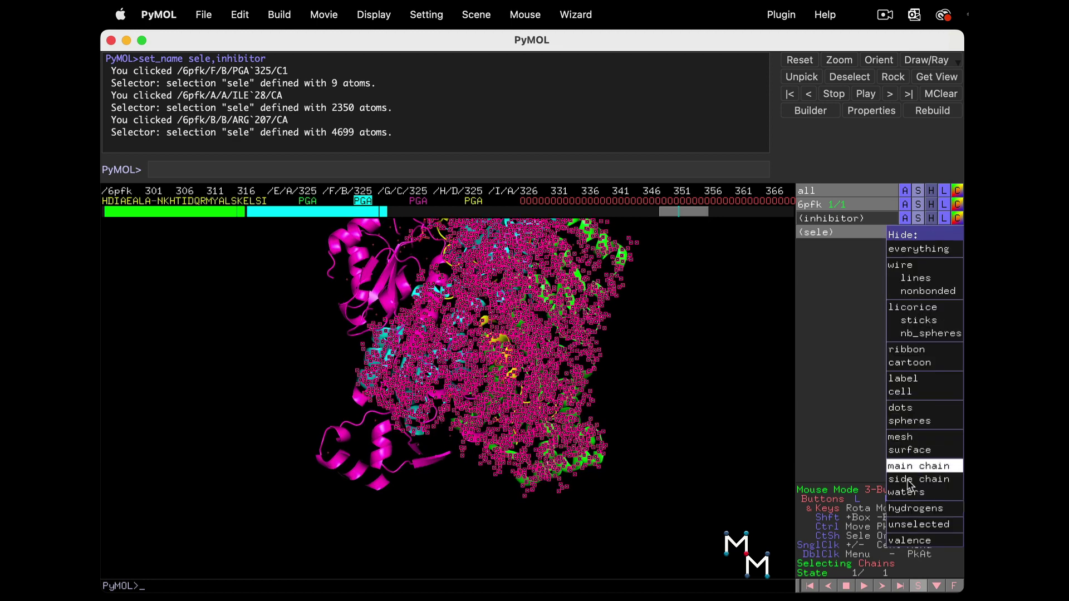
left_click(918, 524)
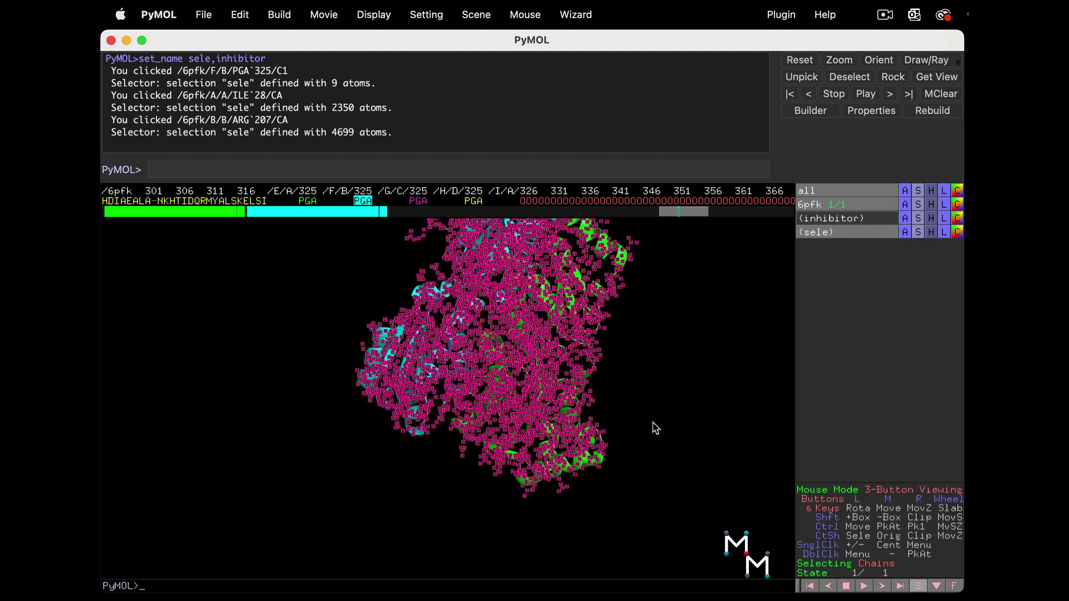
left_click(622, 443)
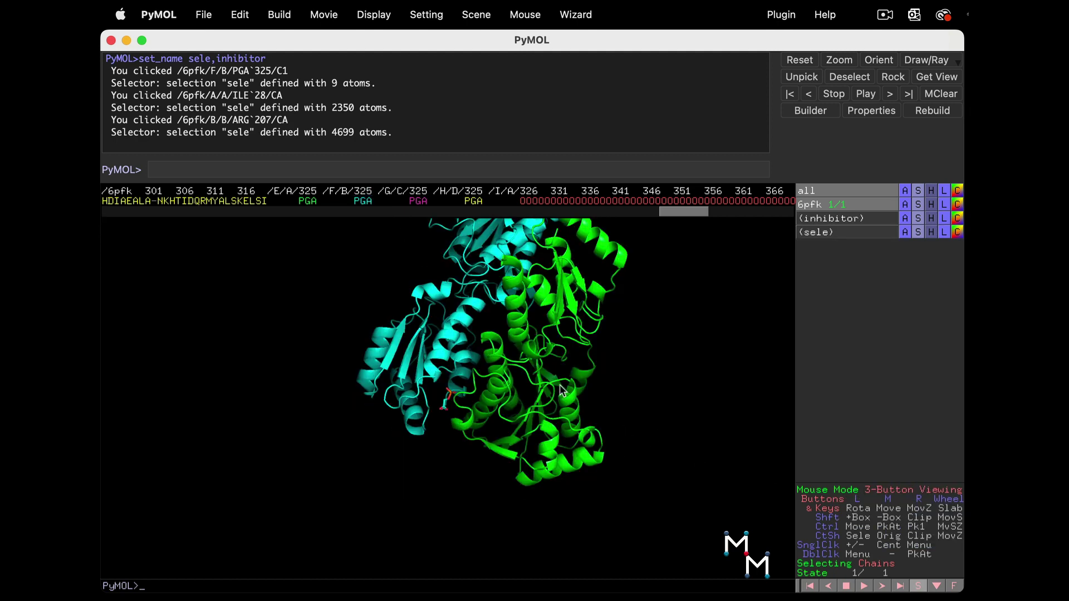
- Duplicate the inhibitor selection and rename the copy 'binding'
left_click_drag(619, 426, 586, 409)
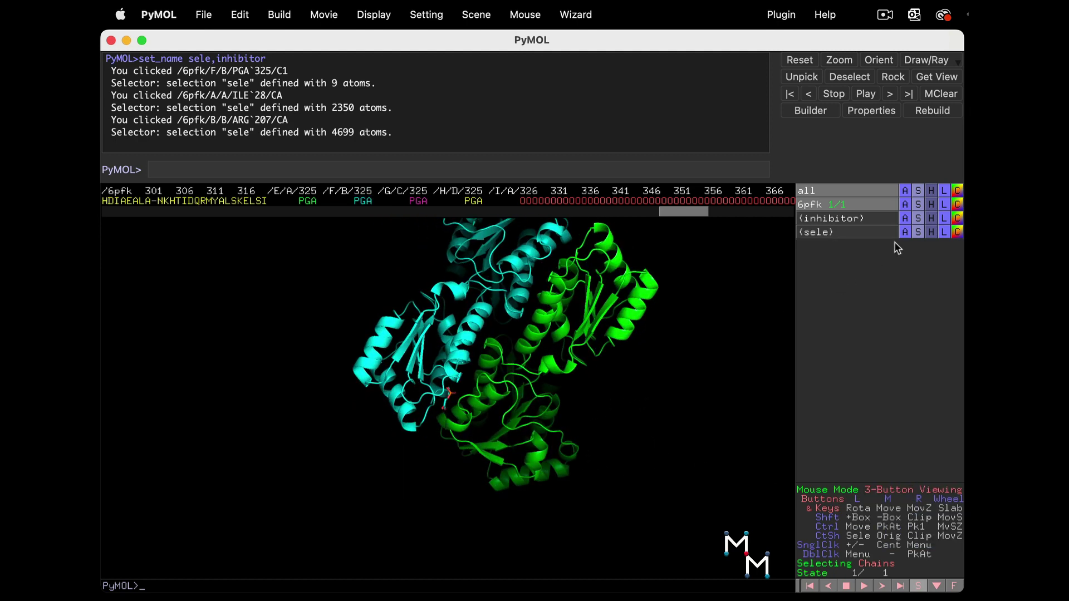
left_click(904, 218)
mouse_move(879, 387)
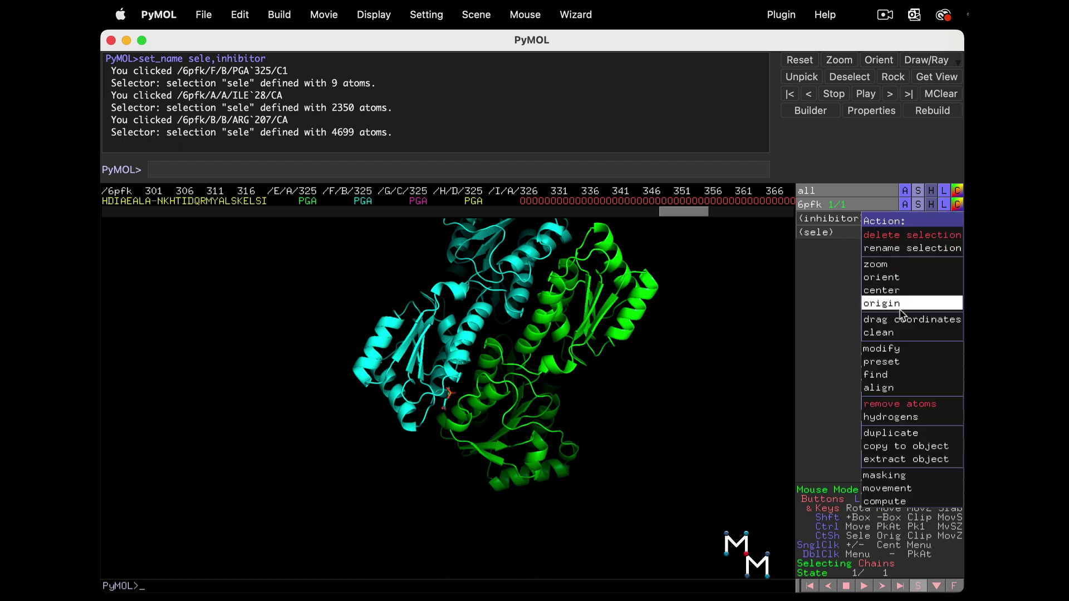
left_click(890, 432)
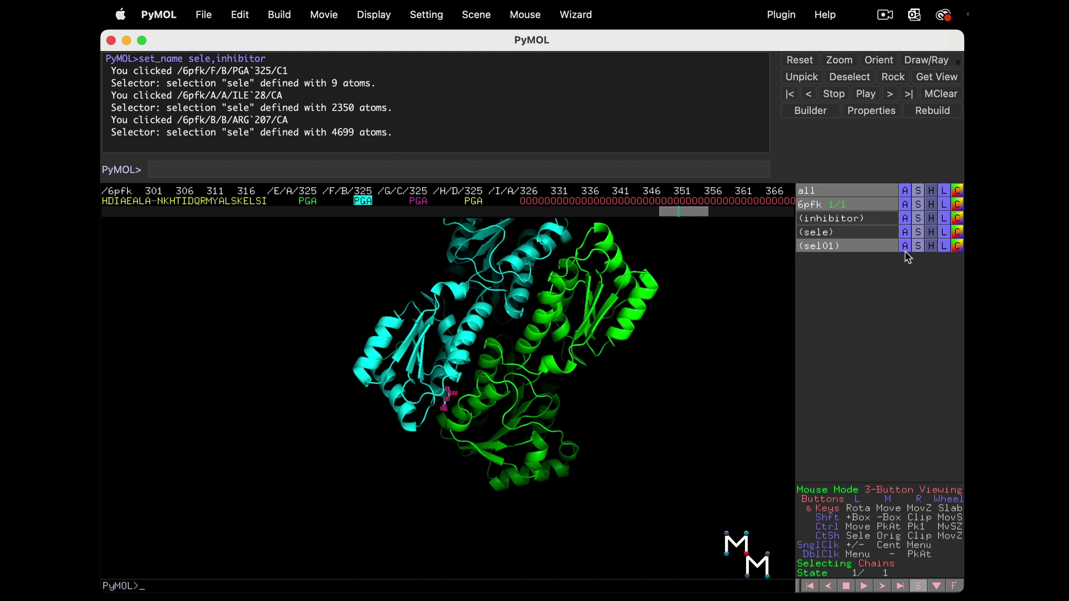
left_click(905, 248)
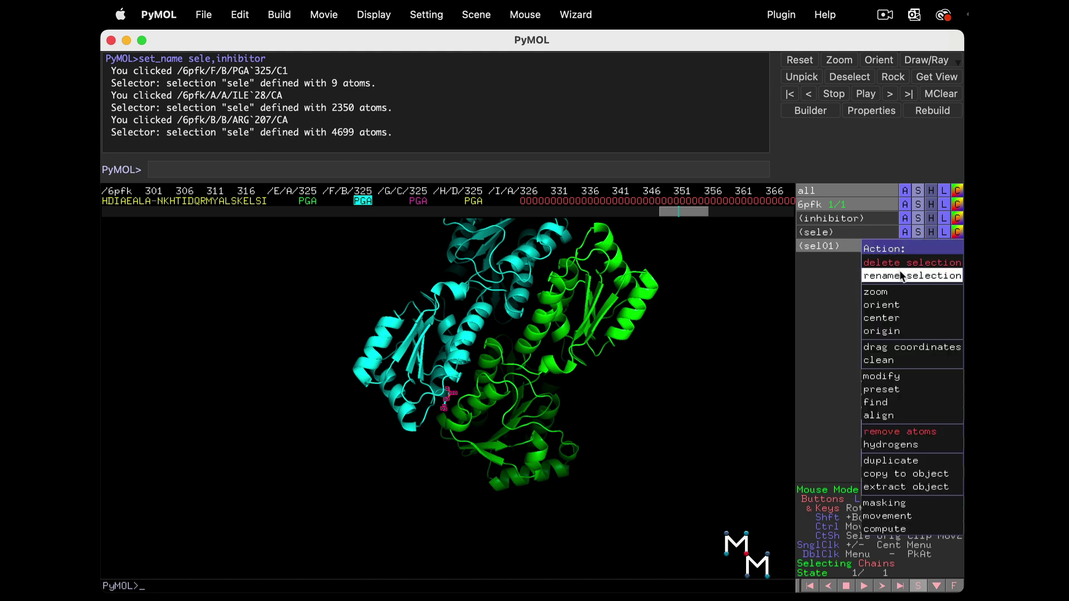
left_click(899, 270)
key("BackSpace")
key("BackSpace")
key("BackSpace")
type("binding")
key("Return")
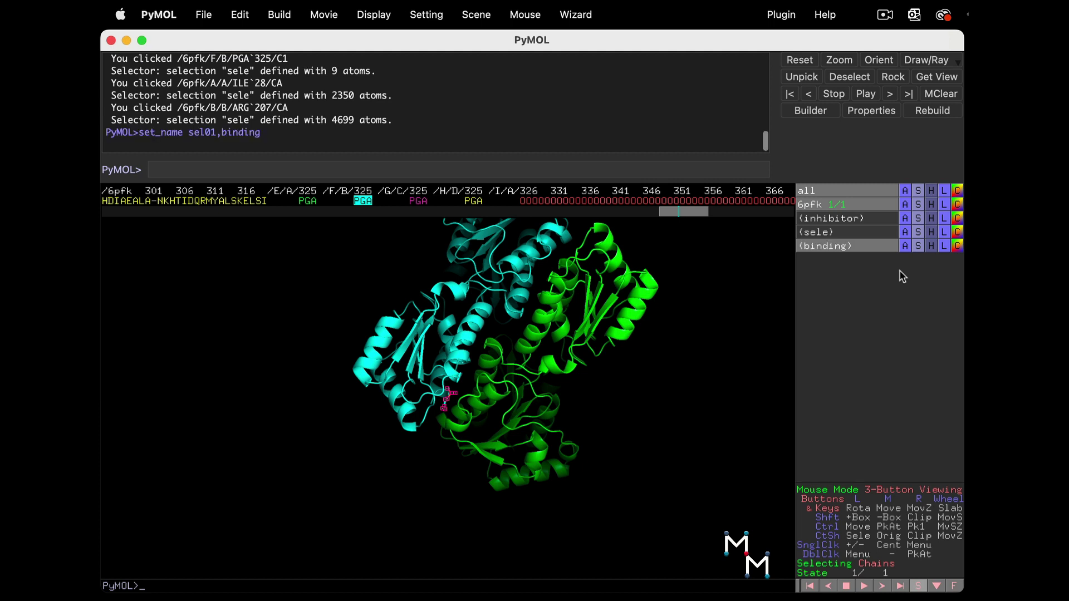
- Expand binding to residues within 5 Å, show them as sticks, and zoom in
left_click(904, 248)
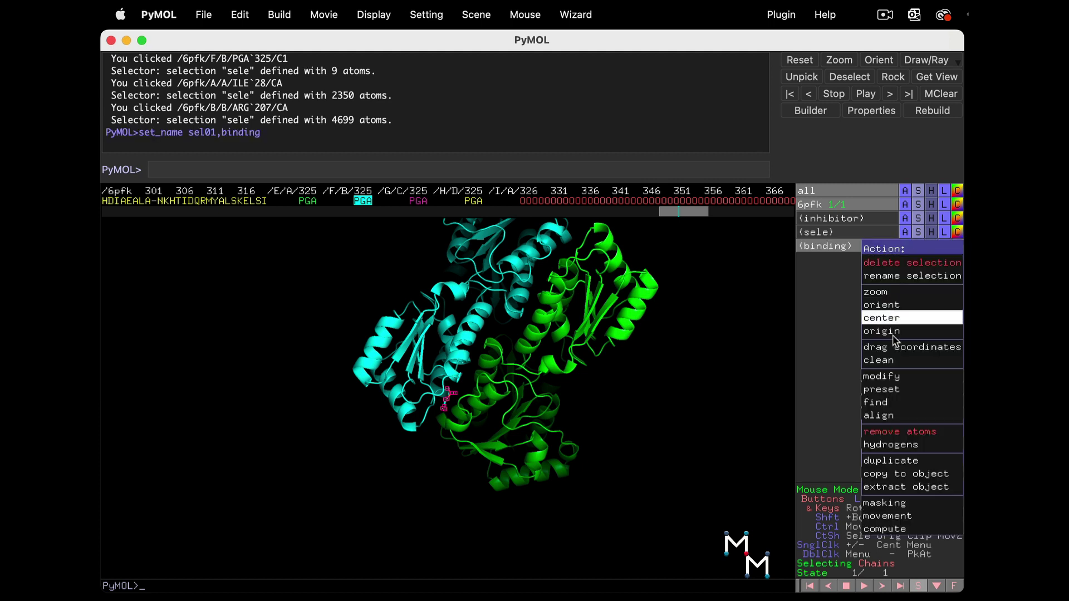
mouse_move(828, 377)
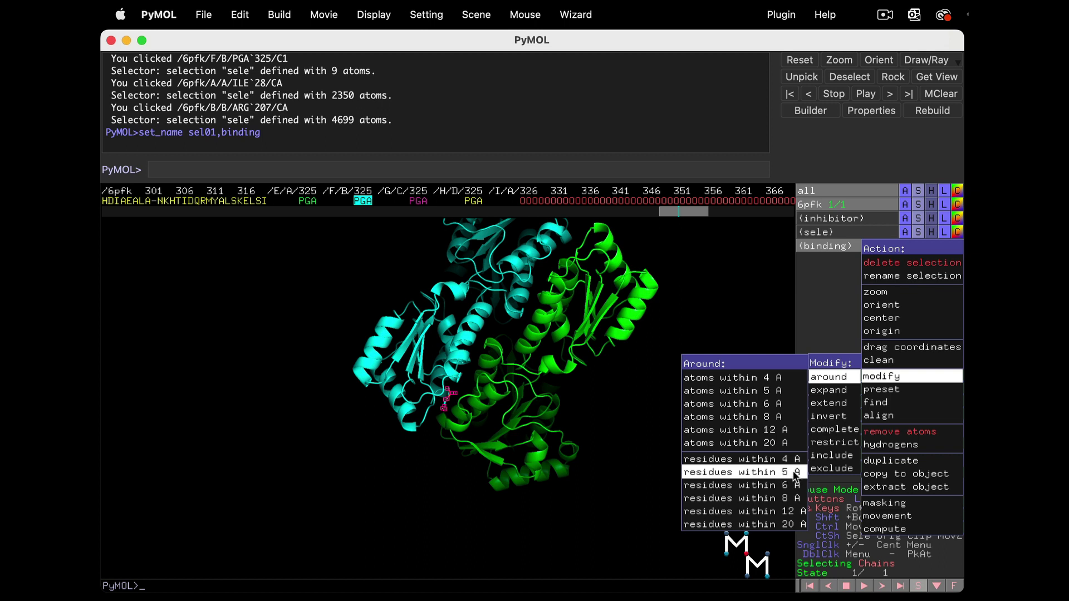
left_click(795, 462)
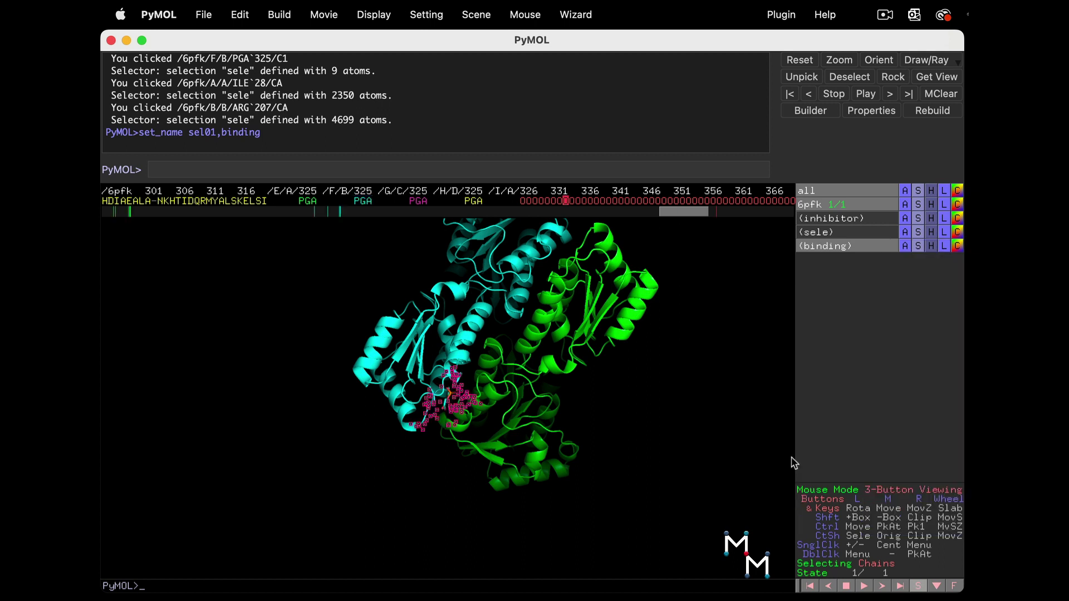
left_click(917, 247)
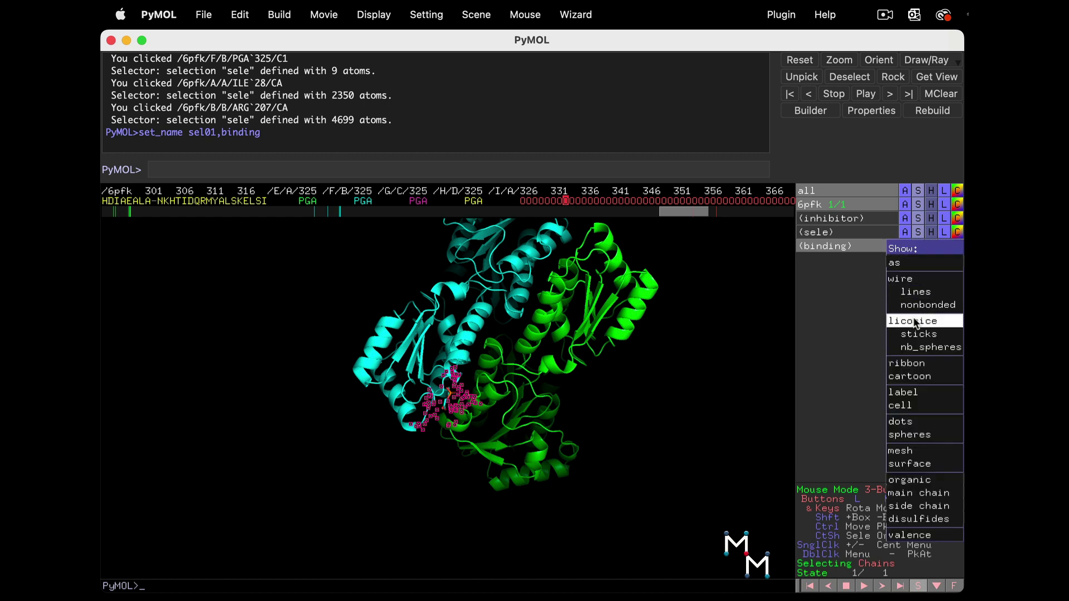
left_click(913, 243)
left_click(875, 291)
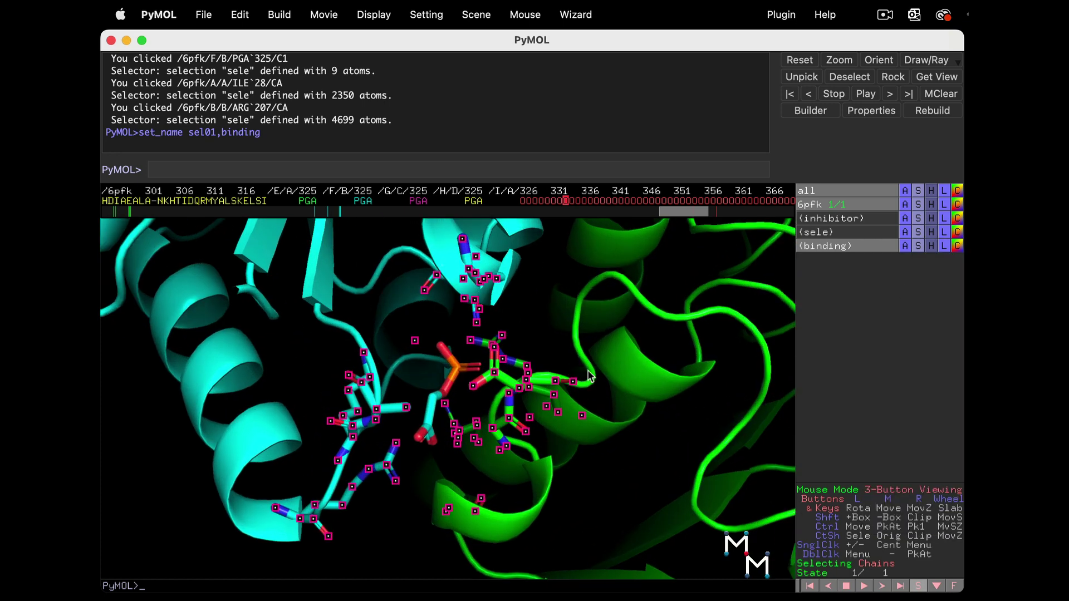
left_click(906, 247)
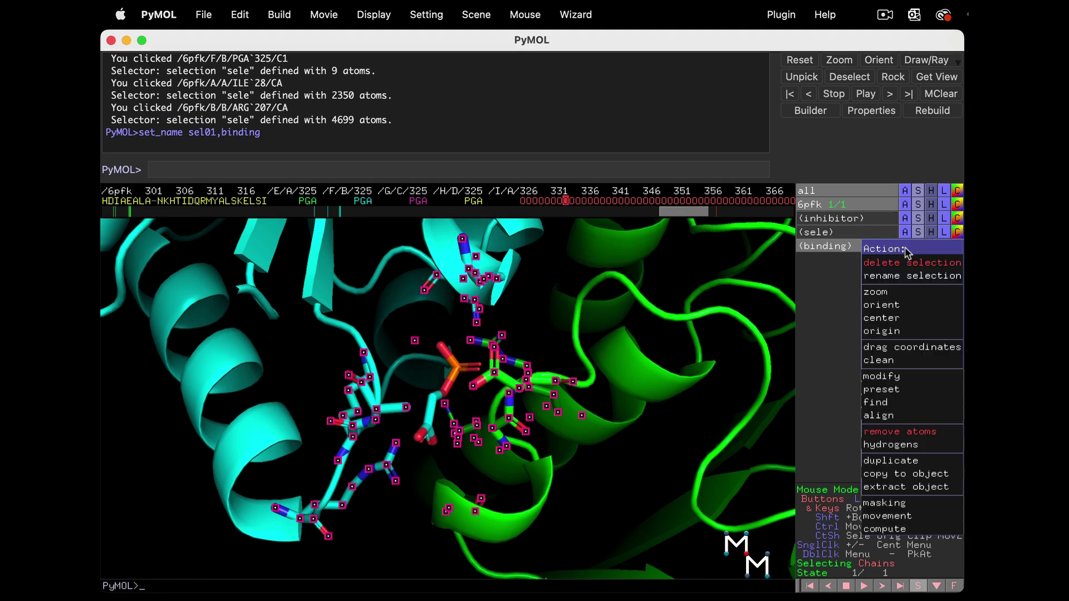
- Duplicate binding as 'active_water' and restrict it to solvent only
left_click(900, 462)
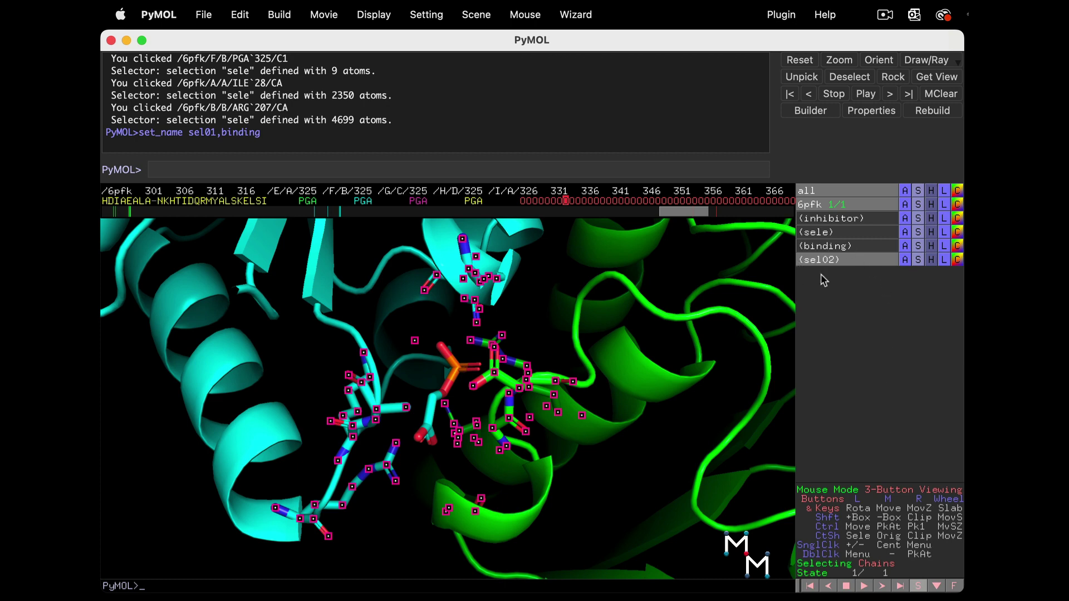
left_click(905, 260)
left_click(899, 285)
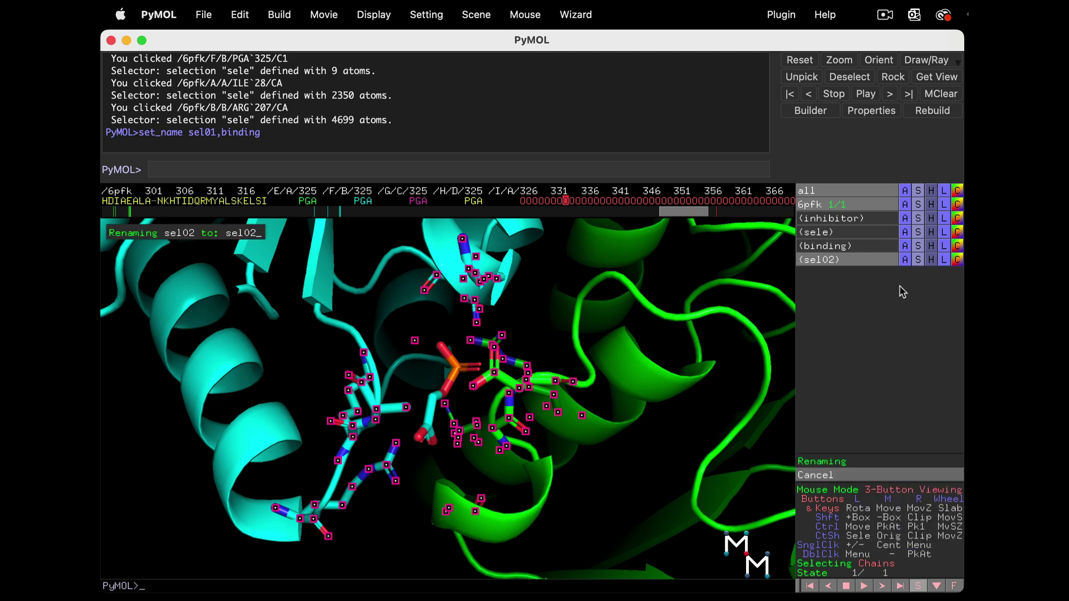
key("BackSpace")
key("BackSpace")
key("BackSpace")
key("BackSpace")
key("BackSpace")
type("active_water")
key("Return")
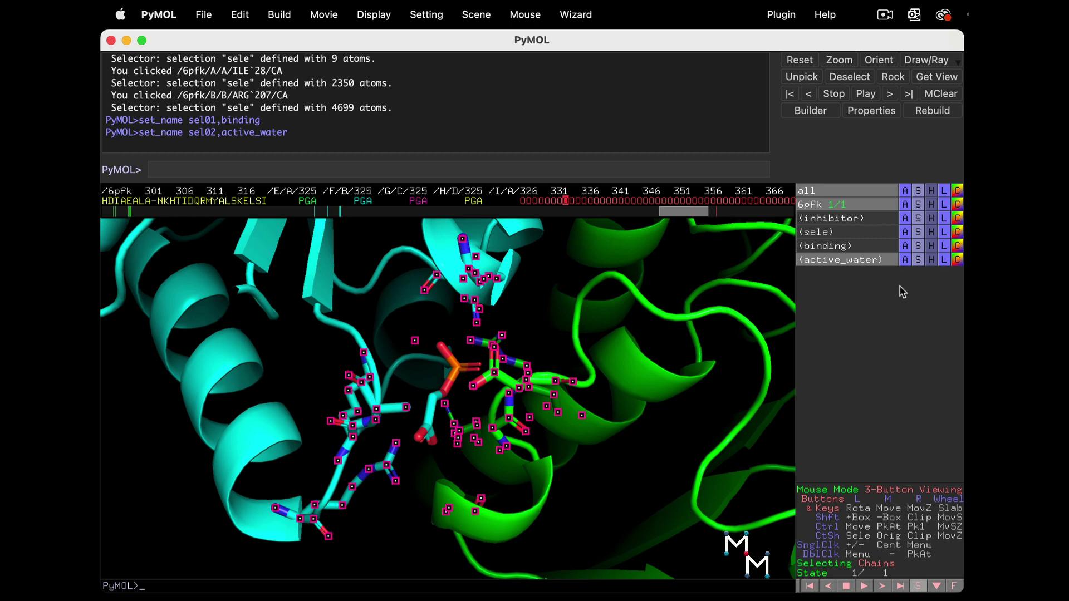
left_click(905, 260)
mouse_move(882, 390)
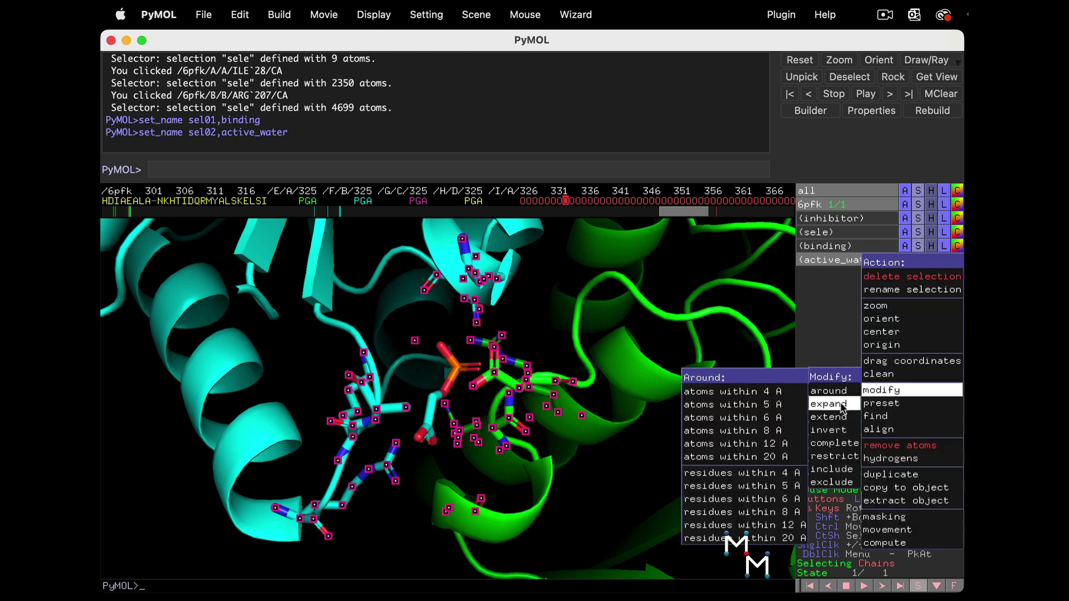
mouse_move(833, 456)
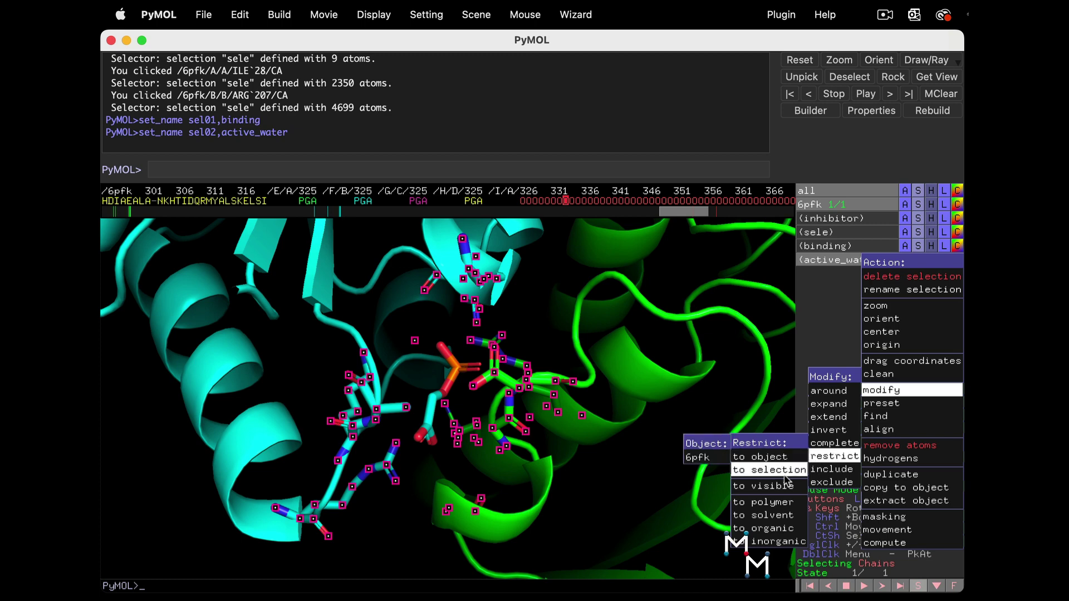
left_click(763, 515)
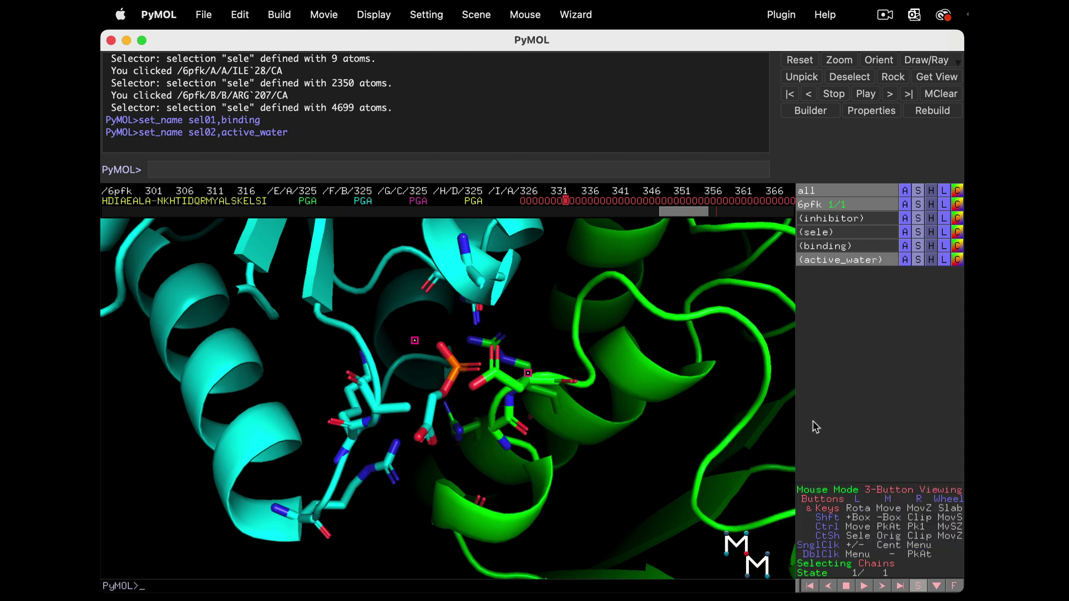
- Show the active_water waters as spheres, then apply the ball-and-stick preset
left_click(918, 260)
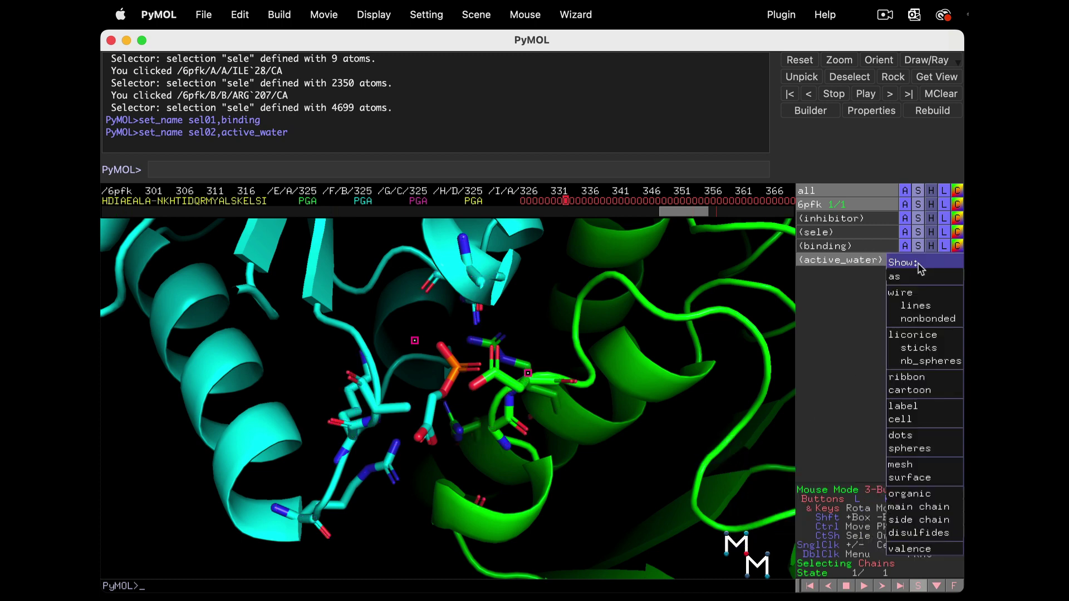
left_click(913, 443)
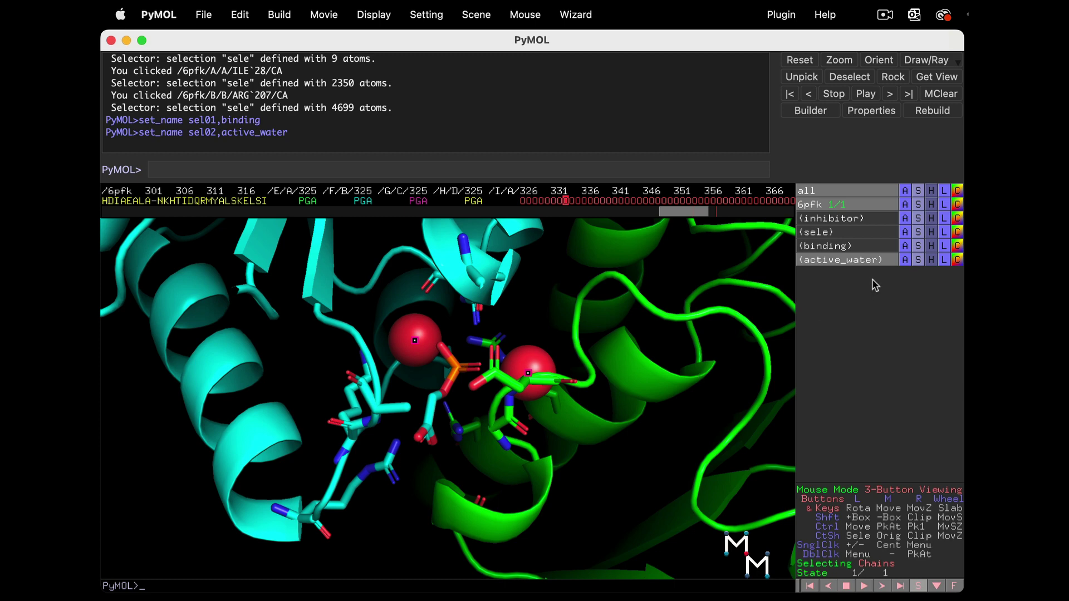
left_click(905, 260)
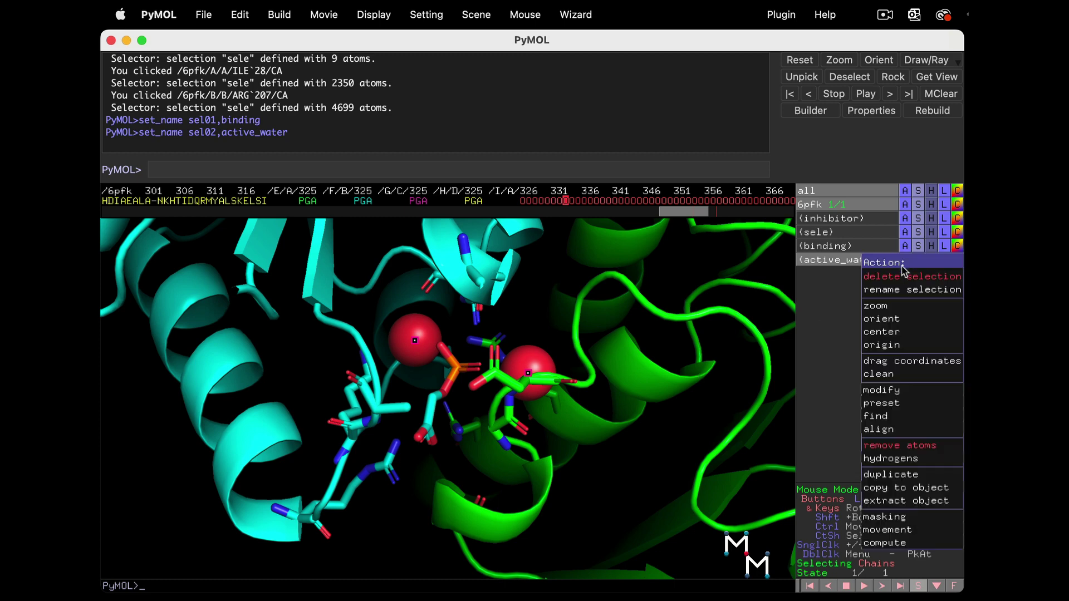
mouse_move(882, 403)
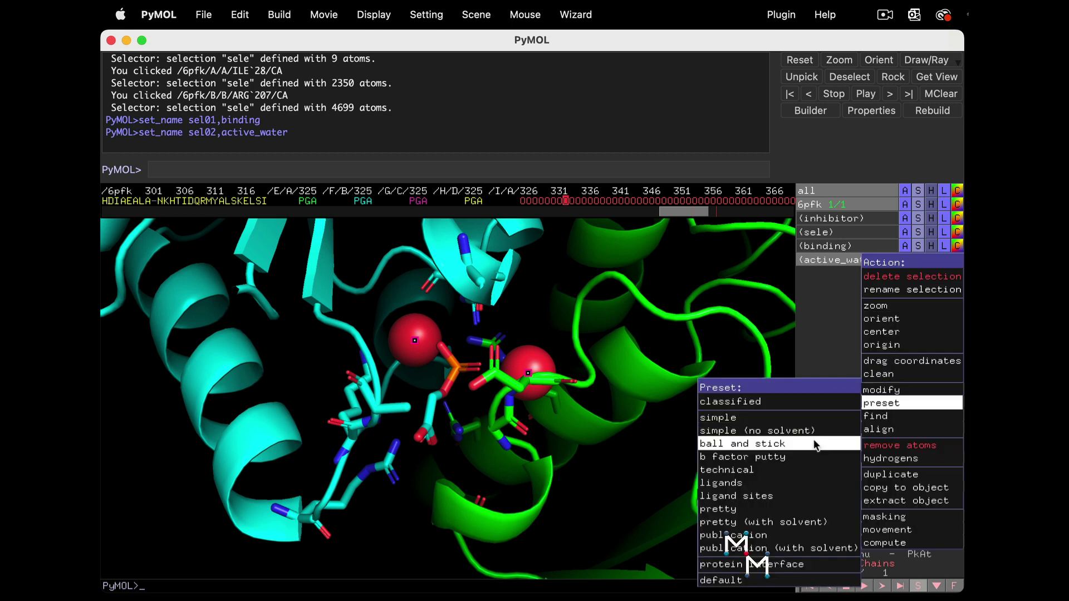
left_click(742, 443)
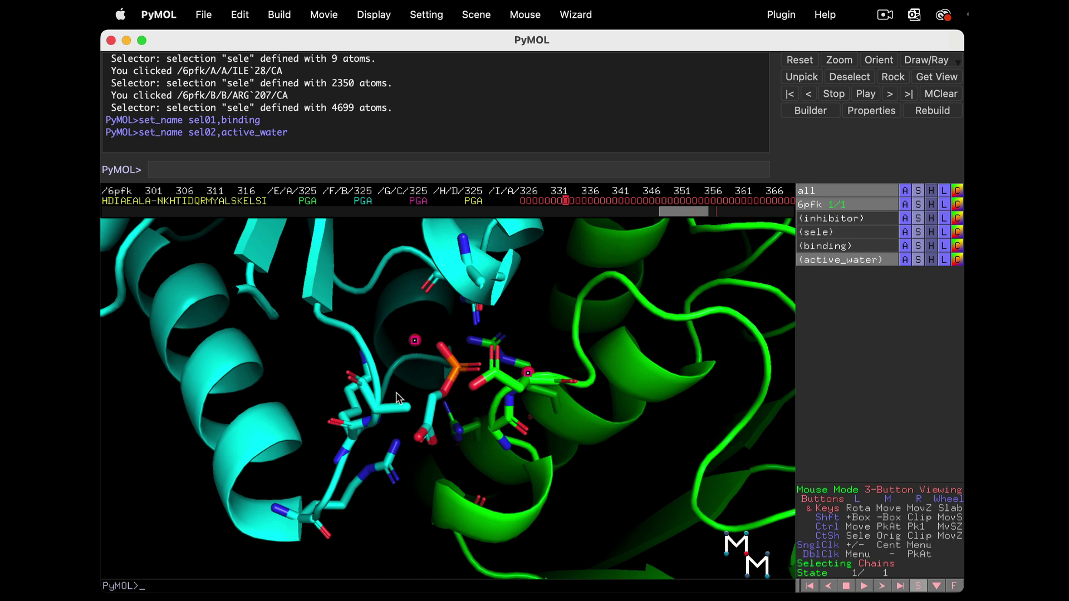
left_click_drag(422, 440, 392, 440)
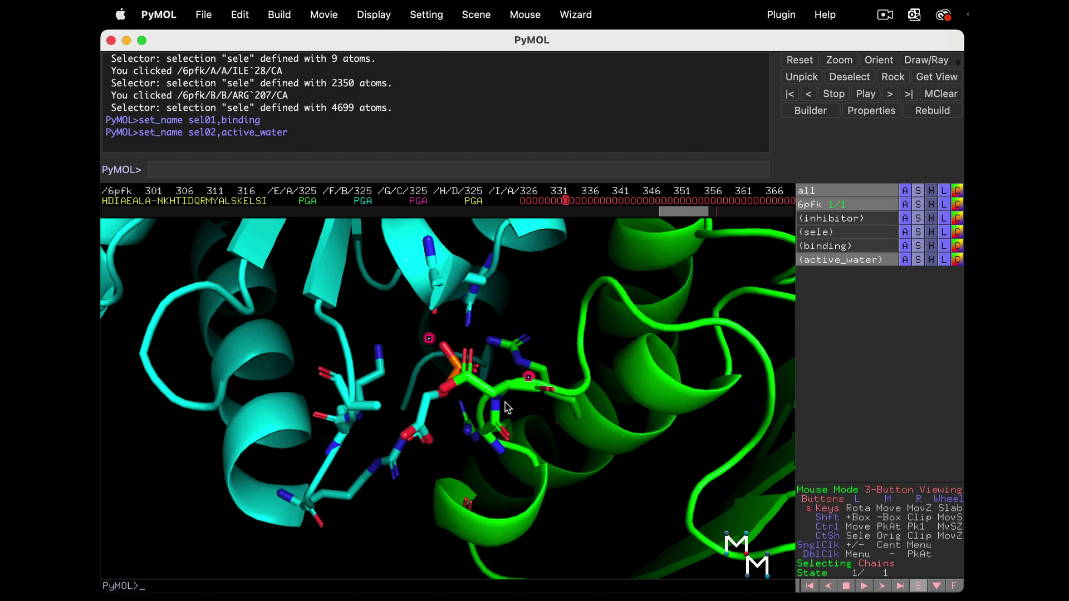
- Colour the inhibitor by element with white carbons
left_click(957, 219)
mouse_move(929, 235)
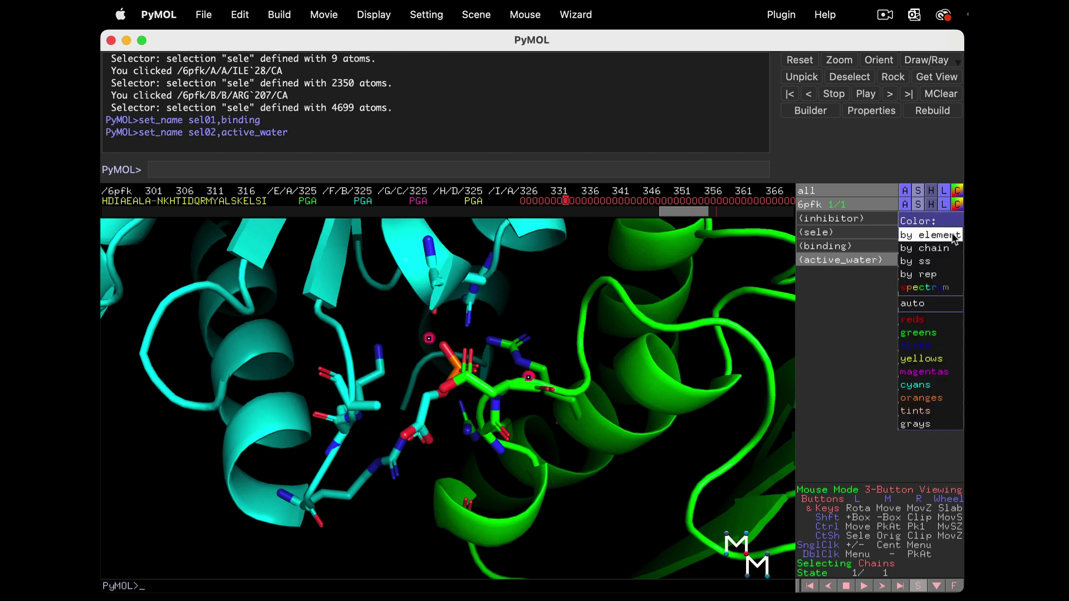
left_click(871, 313)
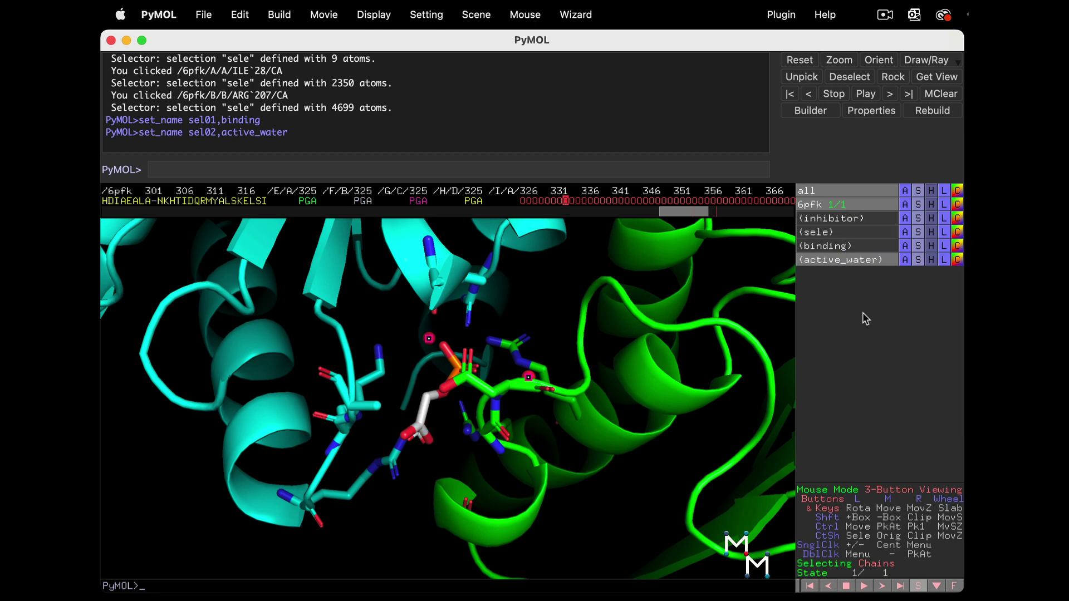
mouse_move(464, 466)
left_mouse_down()
mouse_move(473, 447)
mouse_move(495, 453)
left_mouse_up()
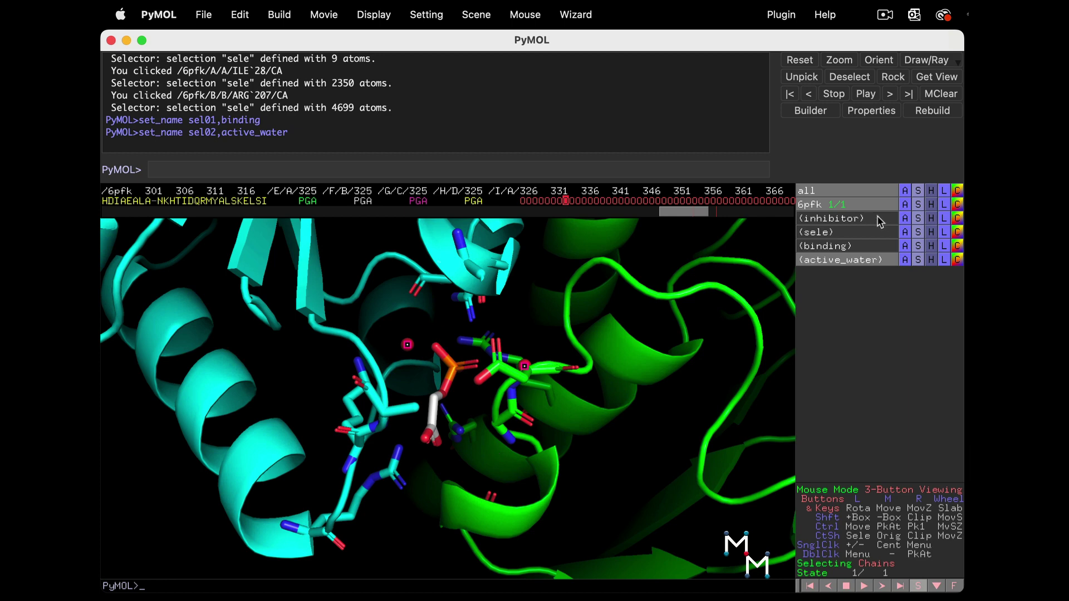
left_click(905, 219)
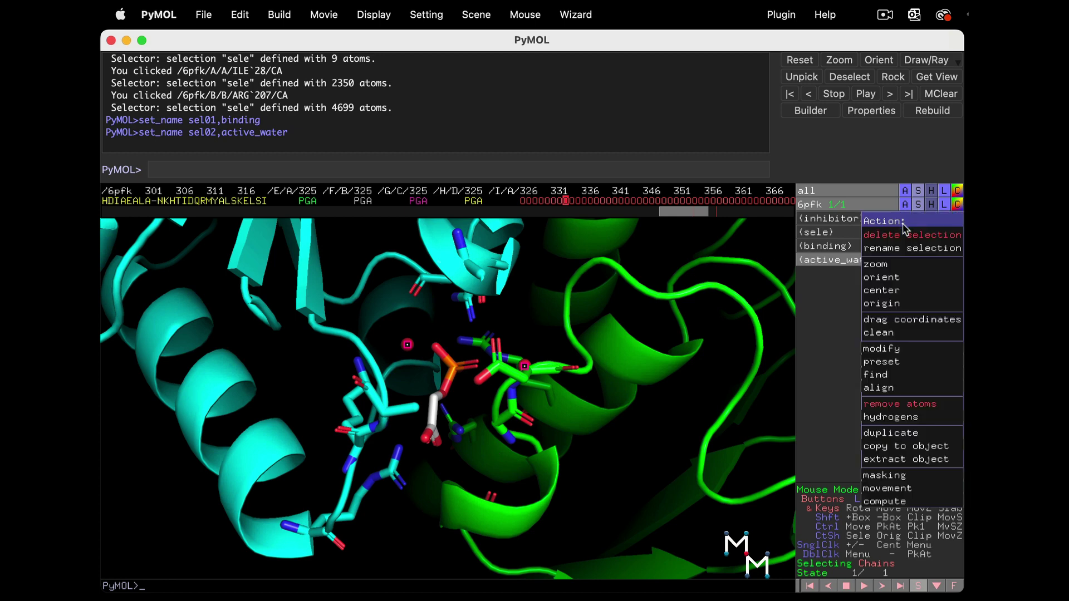
mouse_move(911, 375)
mouse_move(808, 377)
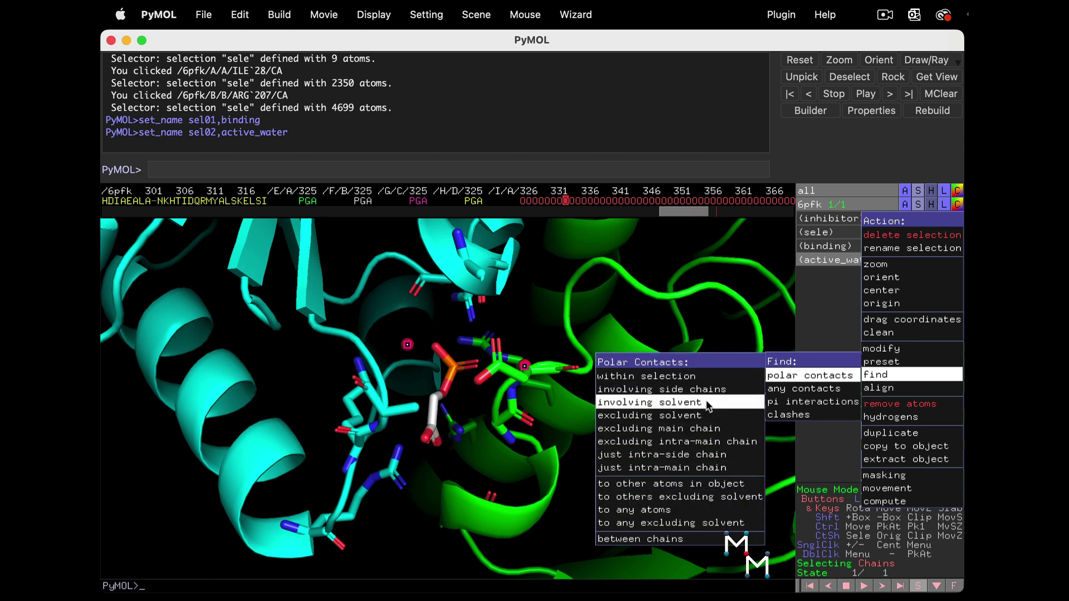
- Show the inhibitor's polar contacts to any atoms and colour the dashes magenta
left_click(683, 509)
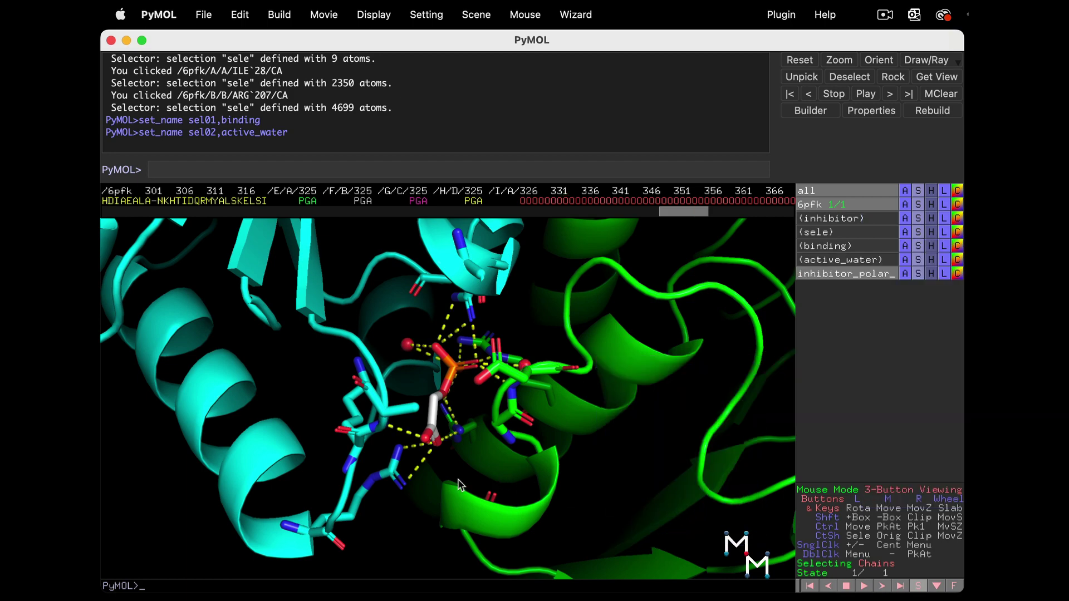
mouse_move(462, 484)
left_mouse_down()
mouse_move(462, 443)
mouse_move(484, 464)
left_mouse_up()
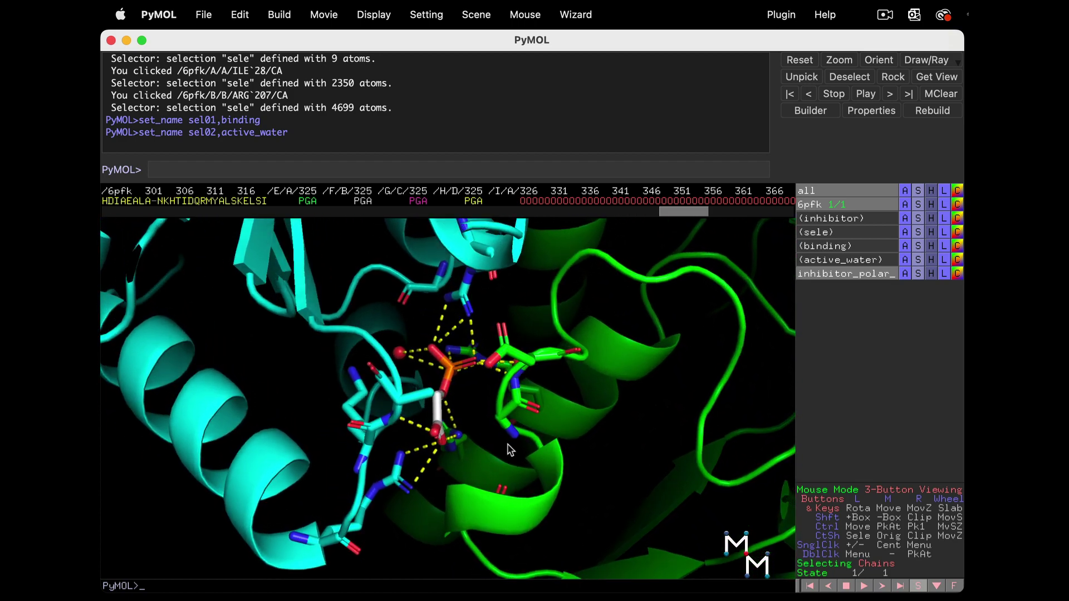
left_click(958, 276)
mouse_move(933, 344)
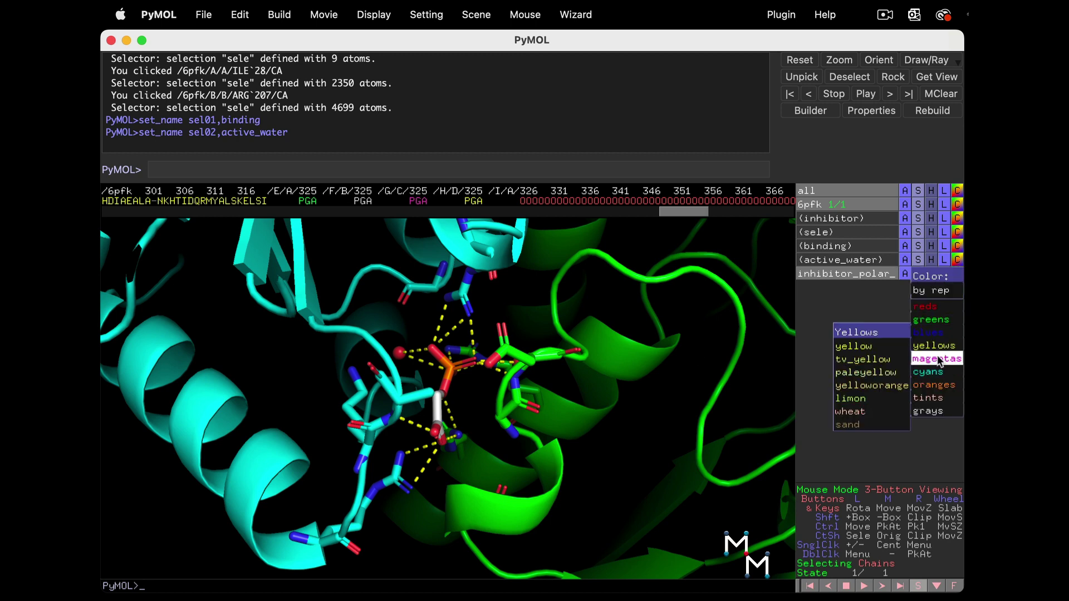
left_click(869, 361)
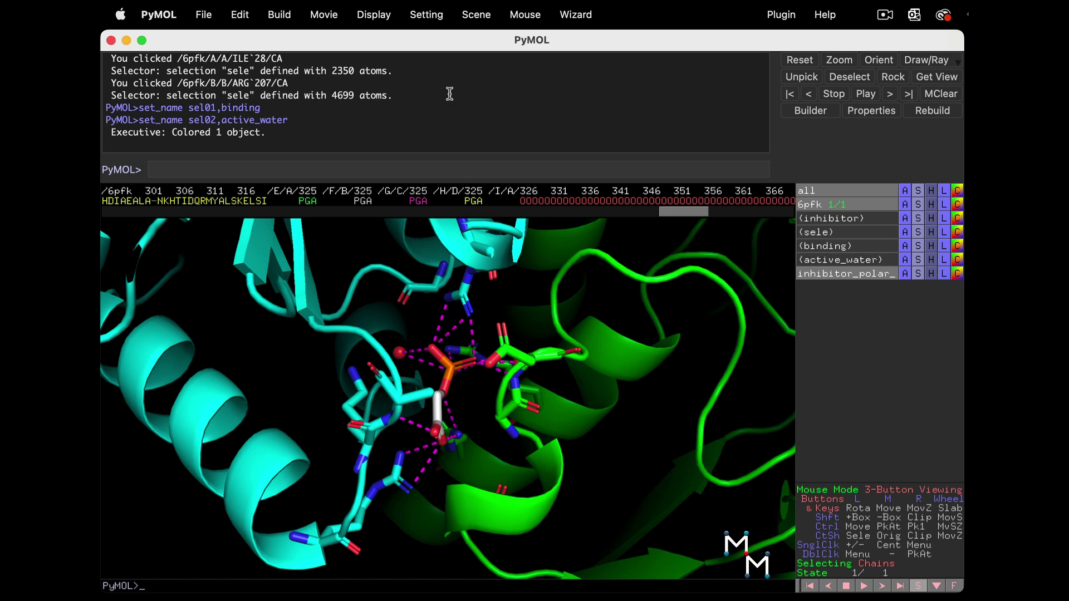
left_click(374, 15)
mouse_move(385, 244)
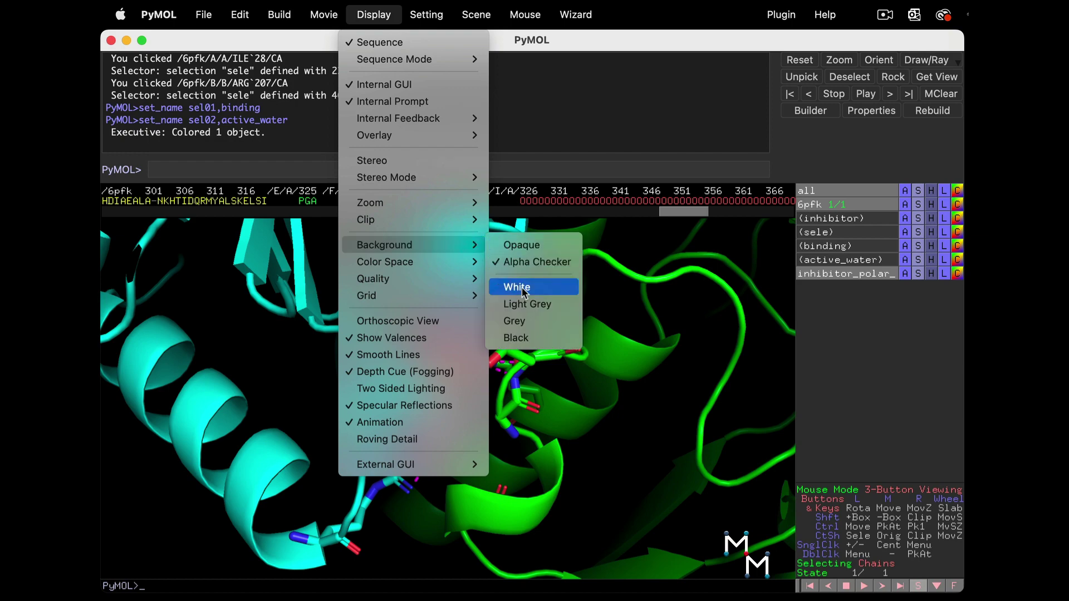
- Set a white background and zoom in close on the binding site
left_click(516, 288)
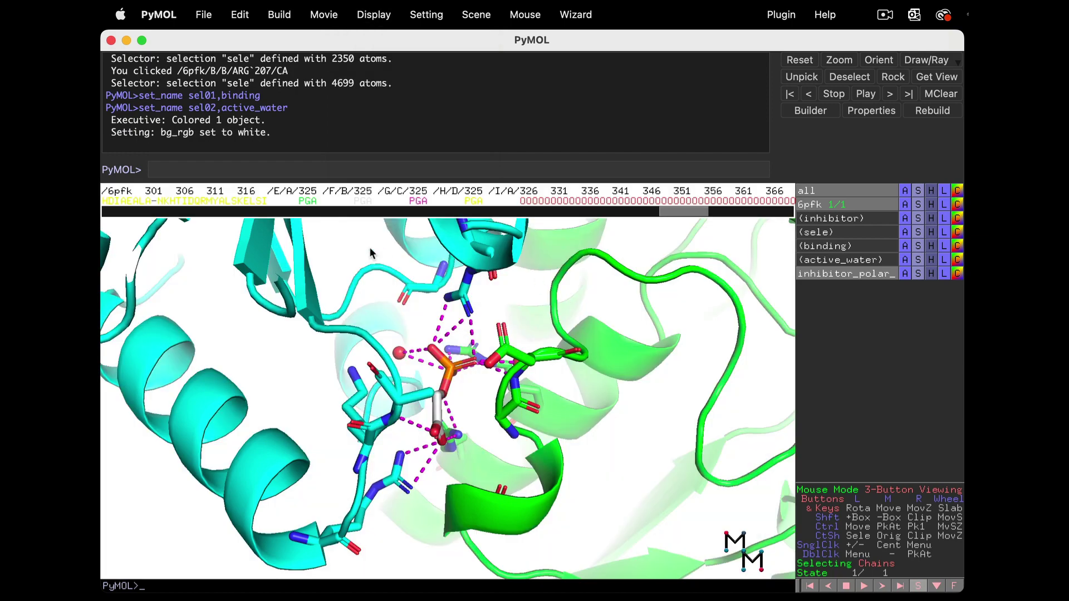
right_click_drag(522, 288, 472, 432)
mouse_move(471, 431)
left_mouse_down()
mouse_move(430, 467)
mouse_move(477, 515)
left_mouse_up()
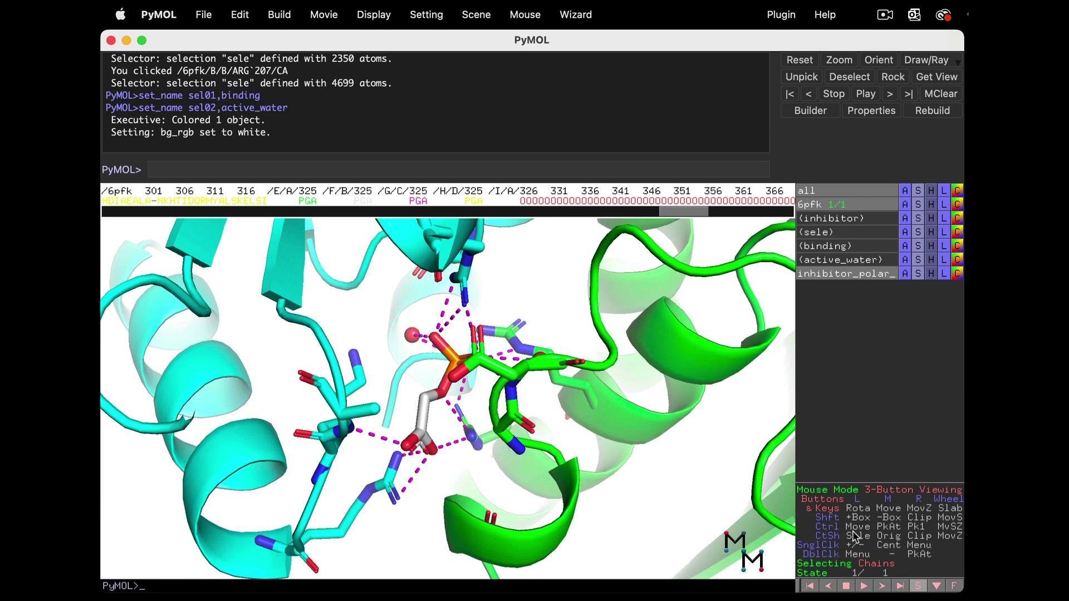
- Switch the mouse mode to Selecting Residues and activate the binding selection
left_click(841, 564)
left_click(840, 565)
left_click(886, 248)
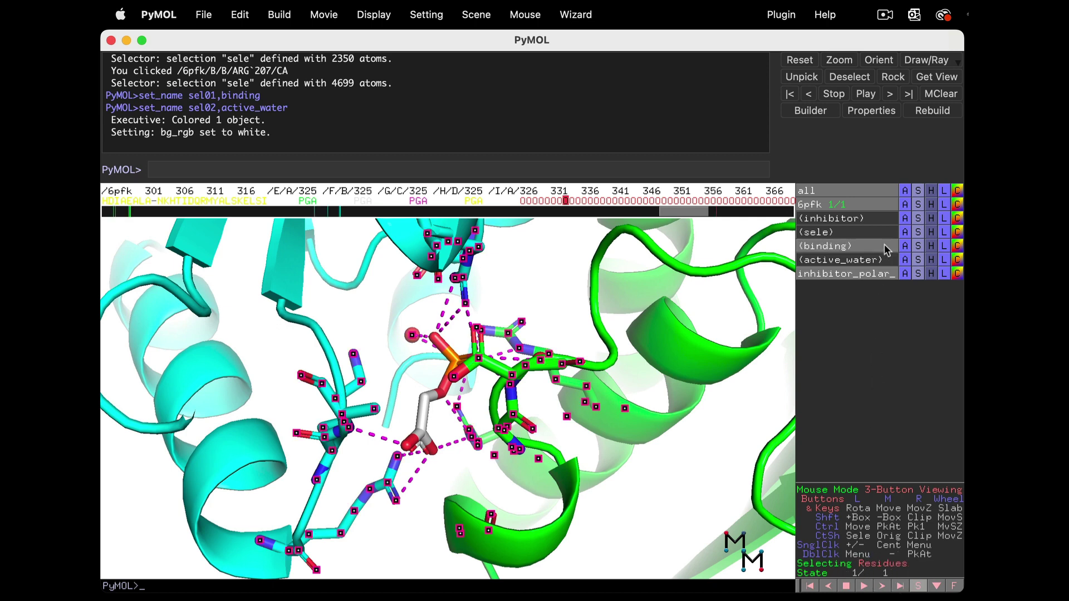
- Toggle LYS 213, GLY 55, ARG 21 and GLY 185 in the binding selection, leaving 63 atoms
left_click_drag(446, 394, 389, 425)
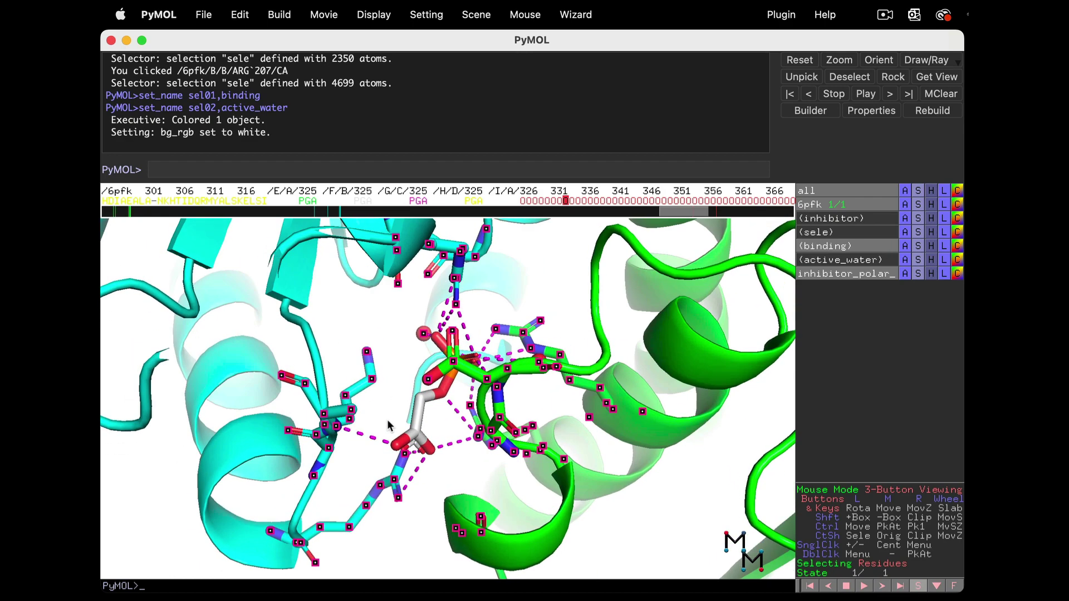
left_click(374, 381)
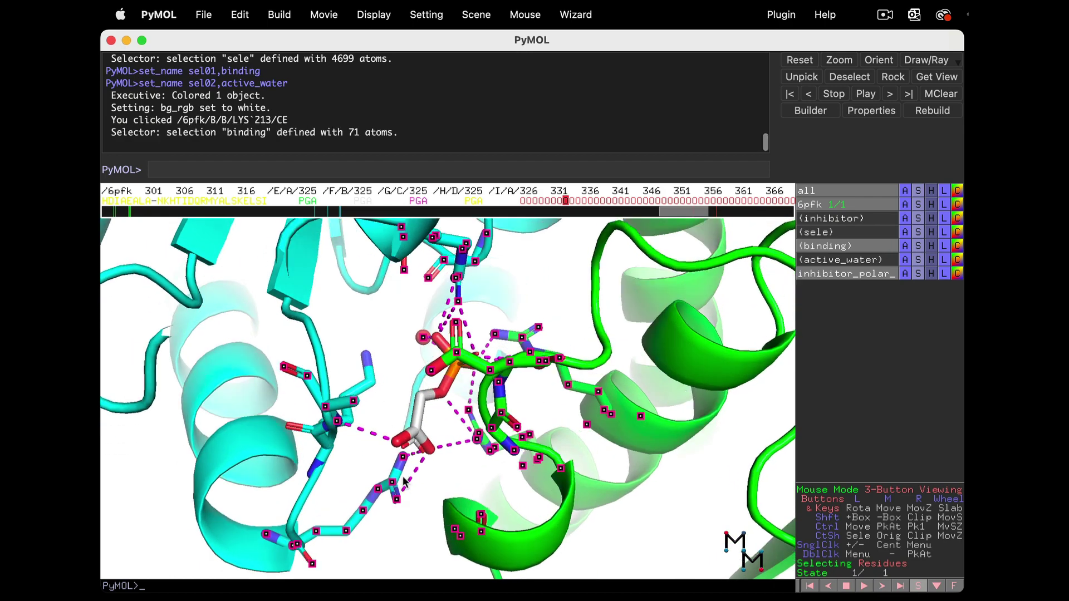
mouse_move(408, 472)
left_mouse_down()
mouse_move(400, 513)
mouse_move(522, 472)
left_mouse_up()
left_click(401, 511)
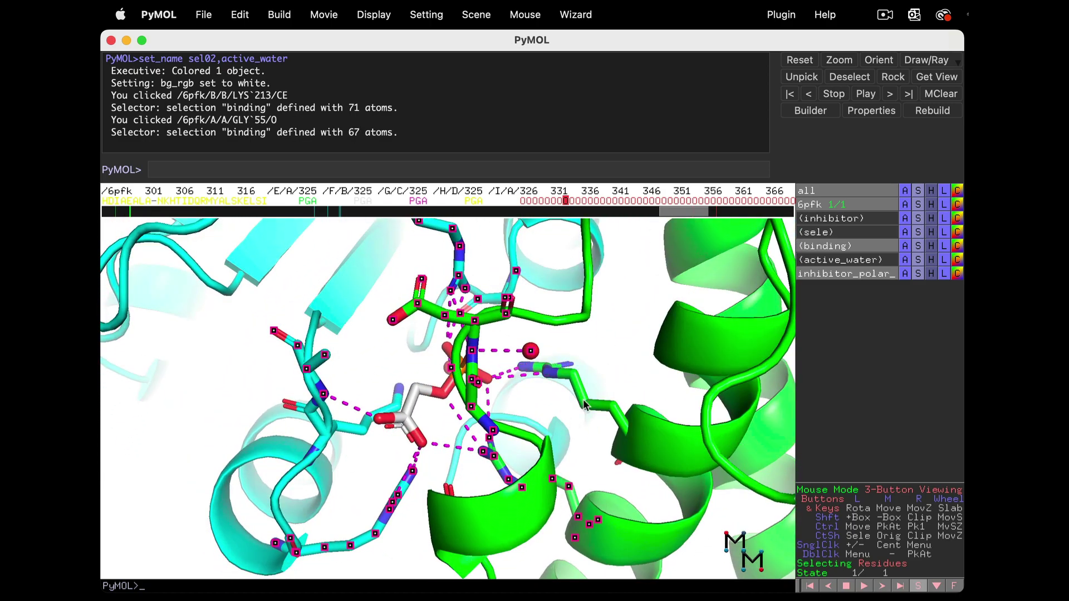
left_click(584, 405)
left_click(587, 405)
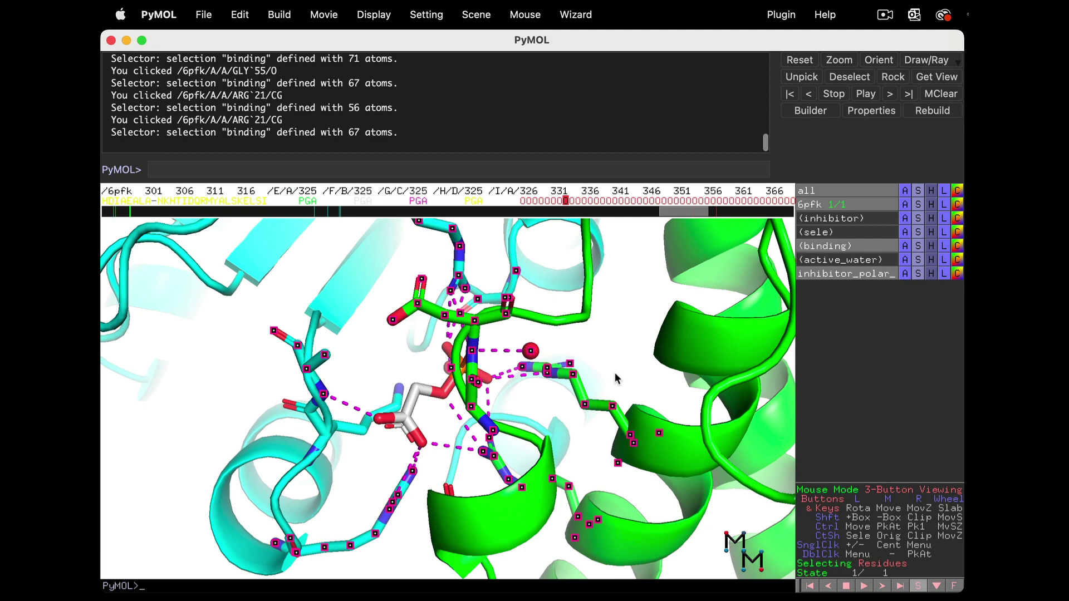
mouse_move(587, 404)
left_mouse_down()
mouse_move(545, 406)
mouse_move(551, 393)
left_mouse_up()
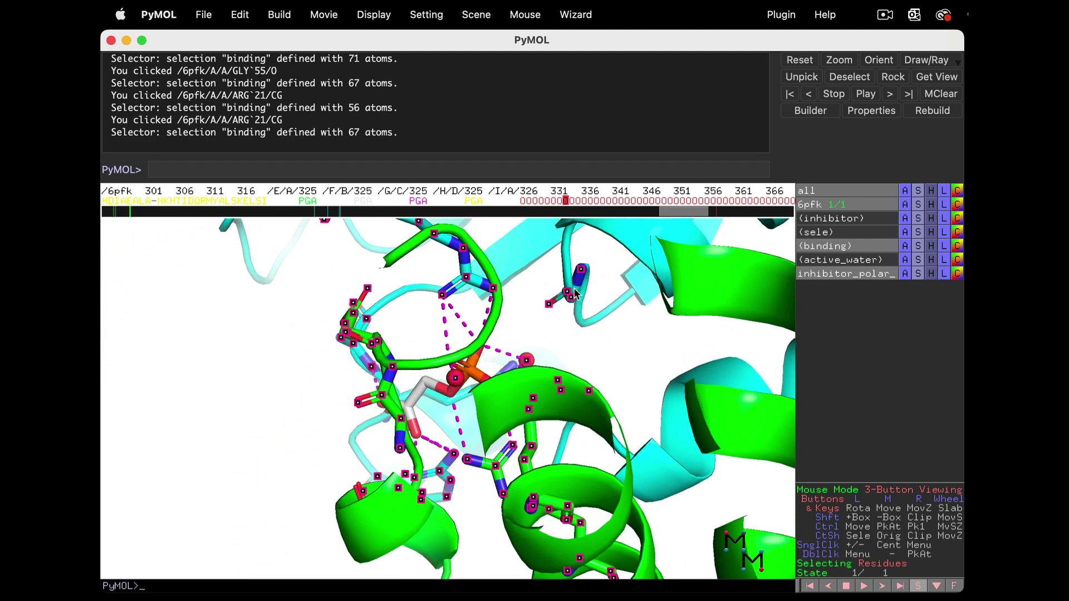
left_click(574, 292)
mouse_move(574, 294)
left_mouse_down()
mouse_move(591, 451)
mouse_move(584, 434)
left_mouse_up()
mouse_move(451, 435)
left_mouse_down()
mouse_move(479, 448)
mouse_move(480, 428)
left_mouse_up()
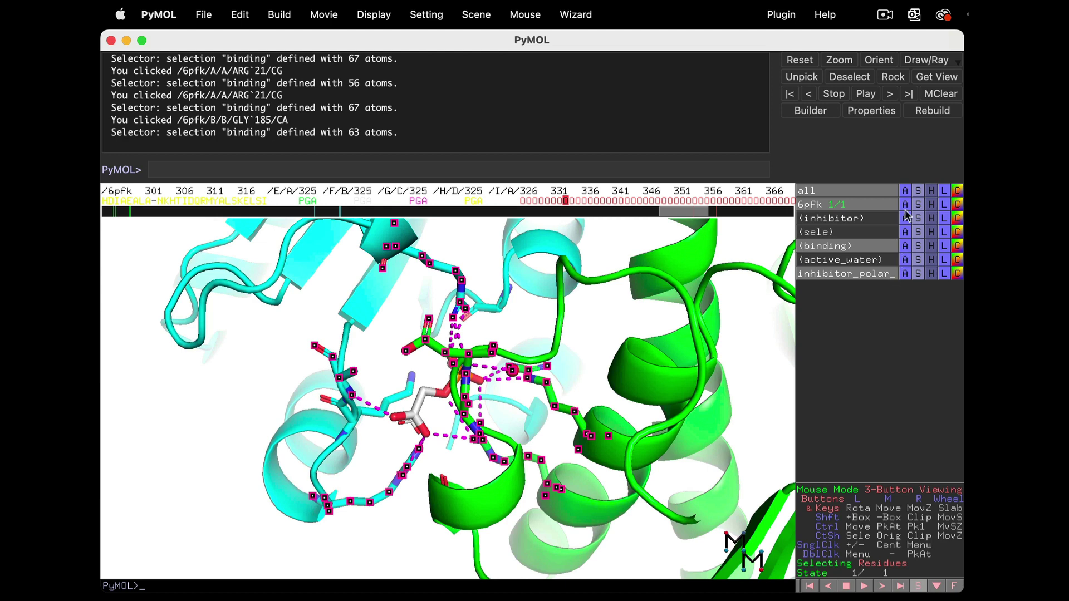
- Hide all 6pfk sticks, then show sticks only for the inhibitor and binding residues
left_click(932, 204)
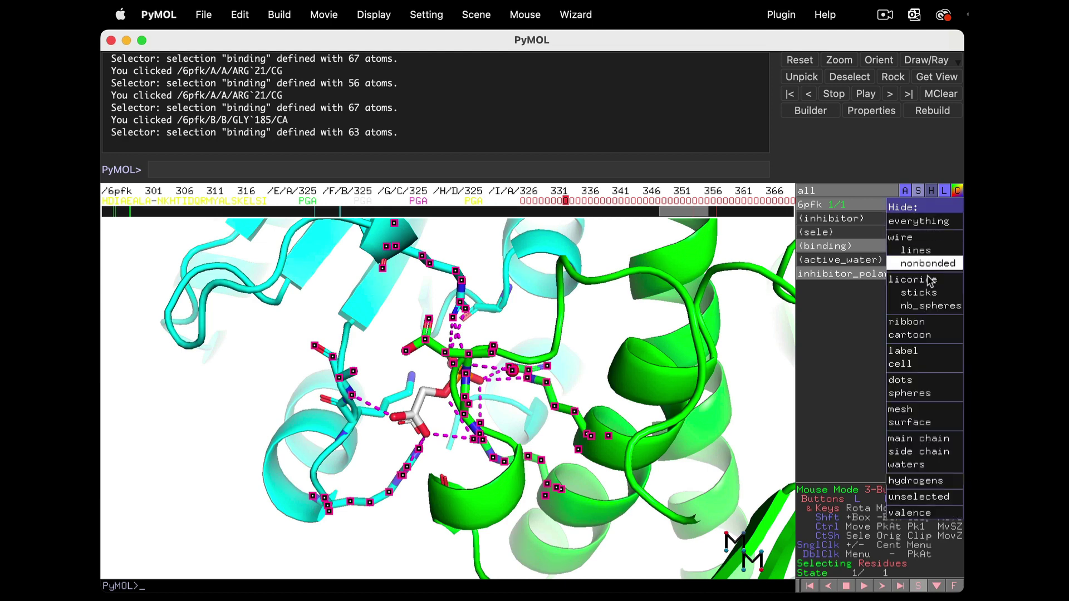
left_click(919, 292)
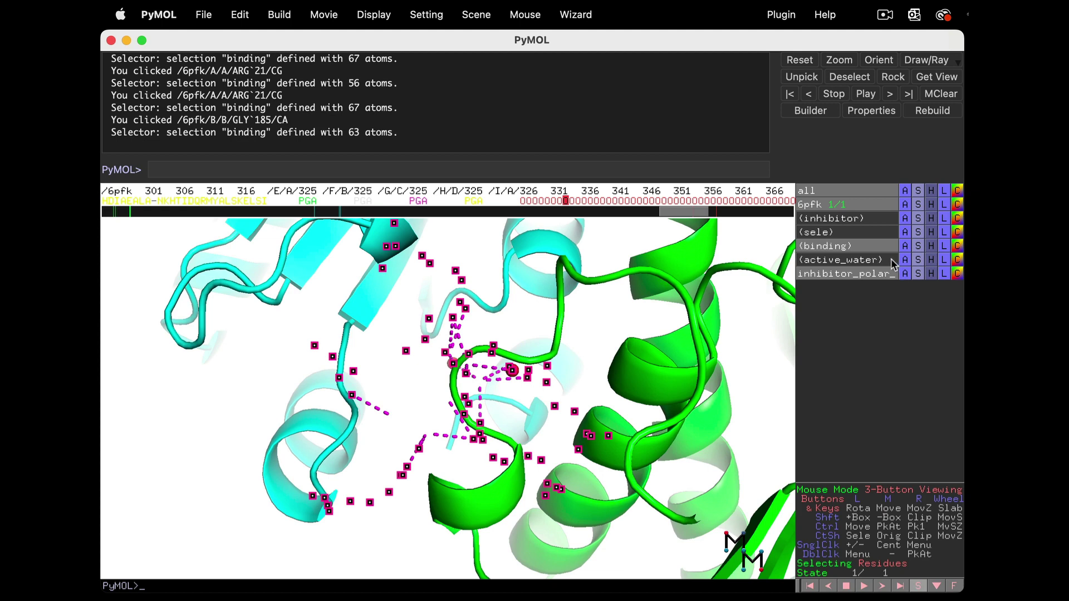
left_click(918, 219)
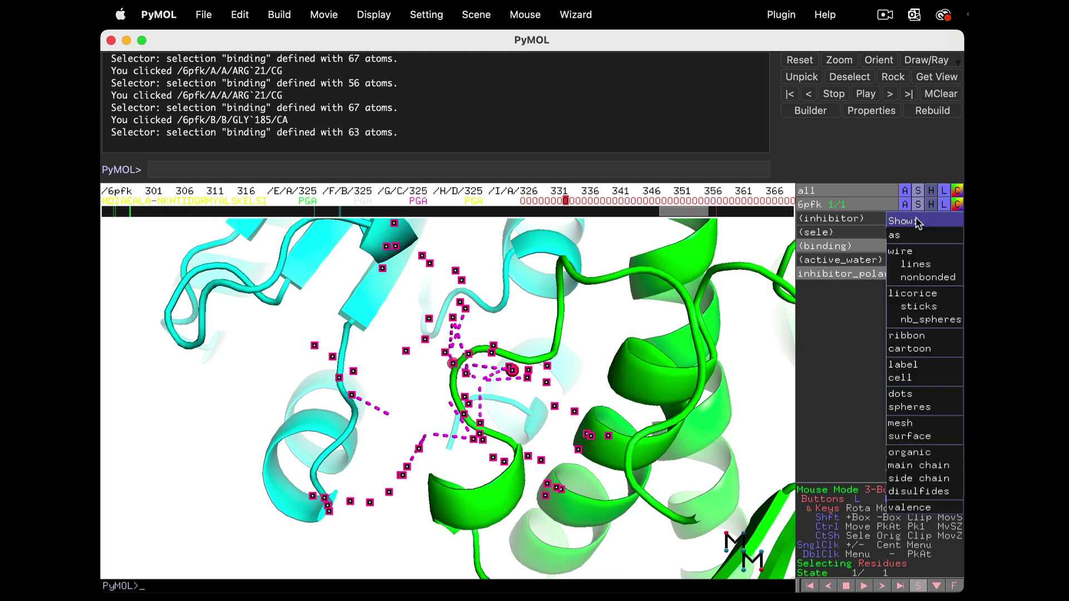
left_click(913, 310)
left_click(917, 246)
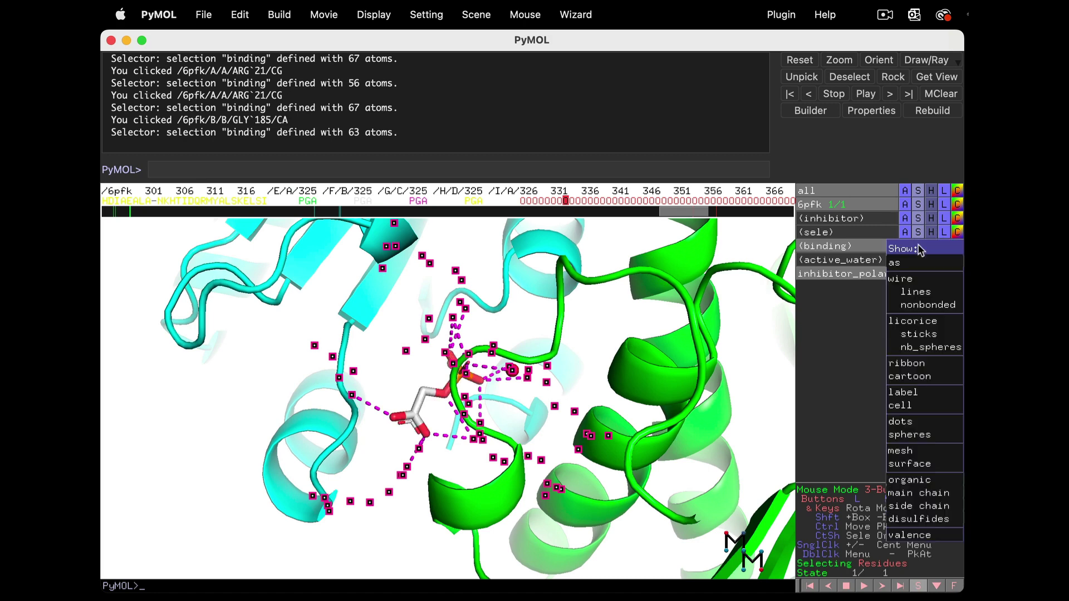
left_click(915, 334)
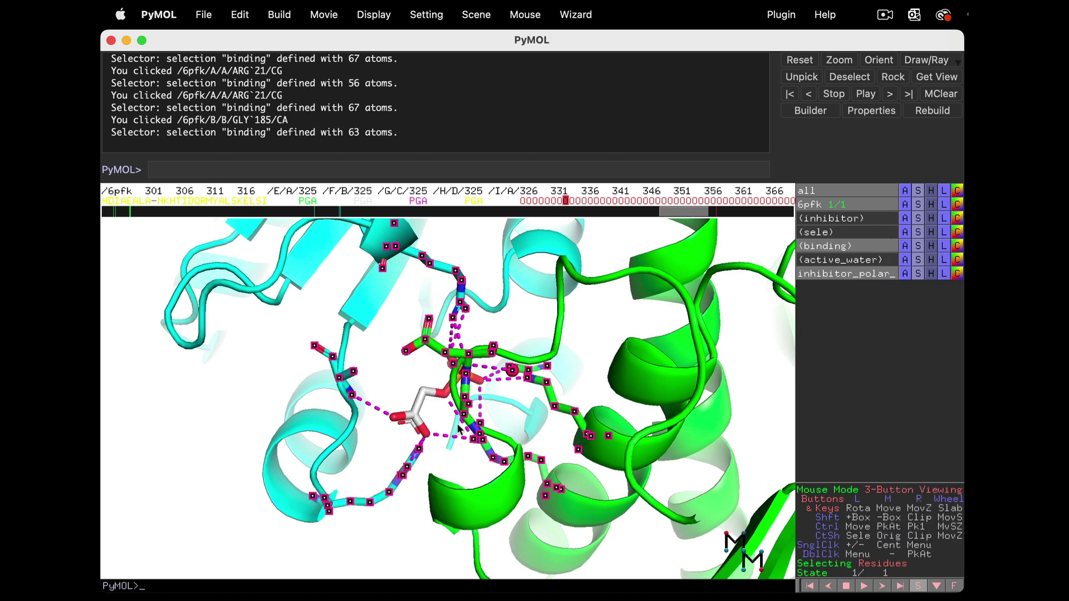
- Clear the current selection and rotate the view around the binding site
left_click(188, 459)
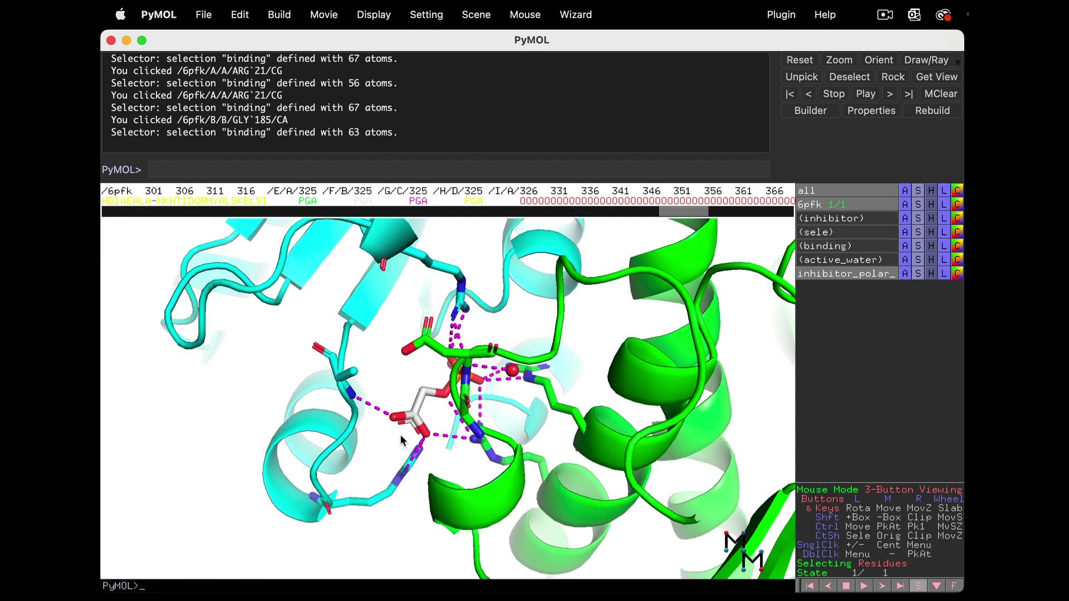
mouse_move(403, 441)
left_mouse_down()
mouse_move(446, 415)
mouse_move(456, 422)
left_mouse_up()
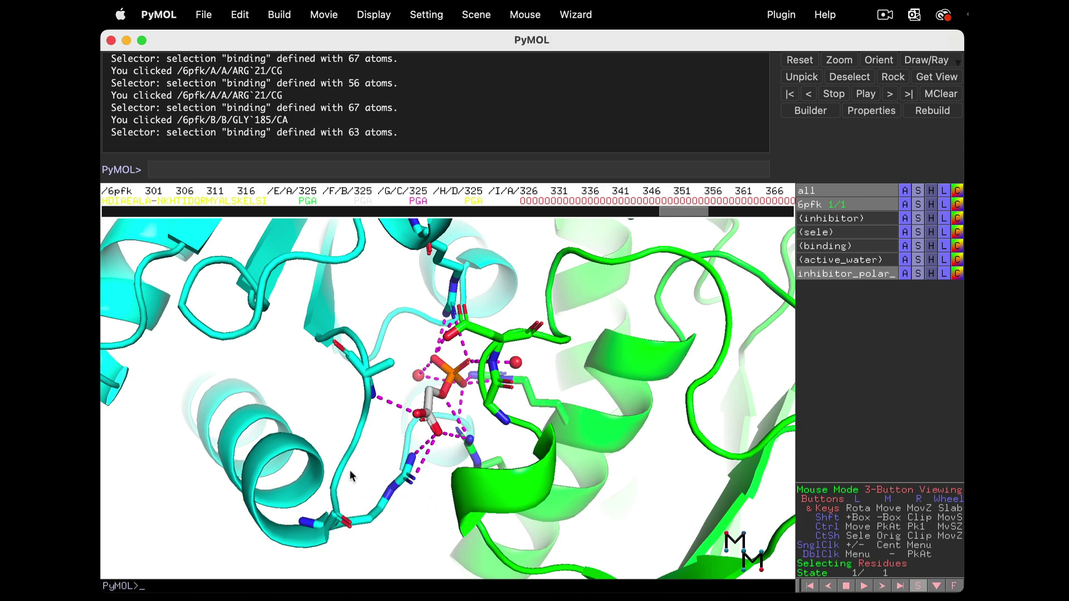
mouse_move(408, 505)
left_mouse_down()
mouse_move(431, 524)
mouse_move(387, 518)
mouse_move(428, 458)
mouse_move(464, 361)
left_mouse_up()
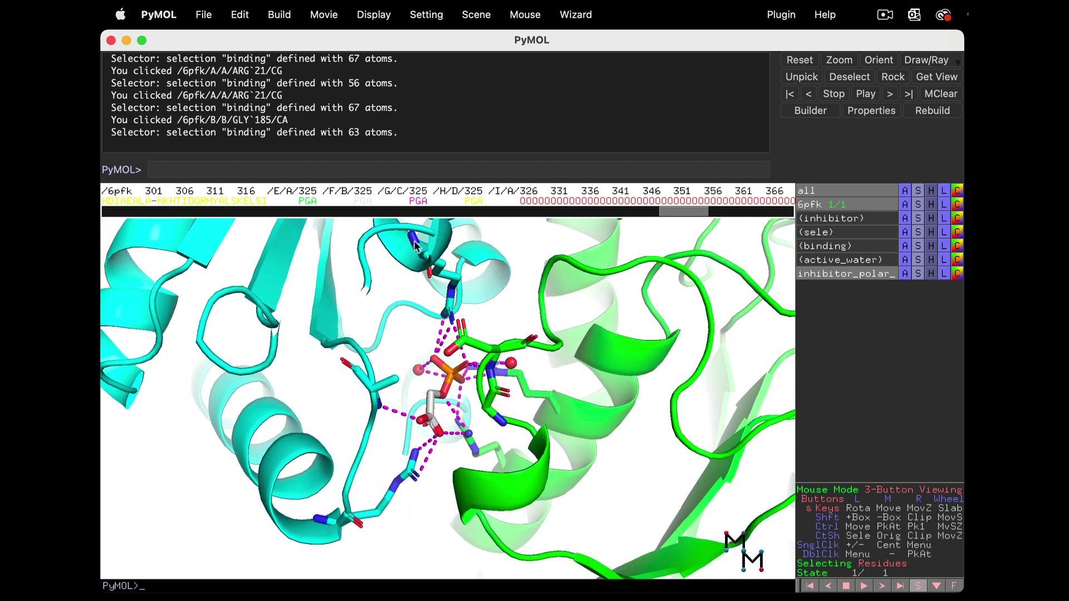
left_click_drag(459, 343, 466, 341)
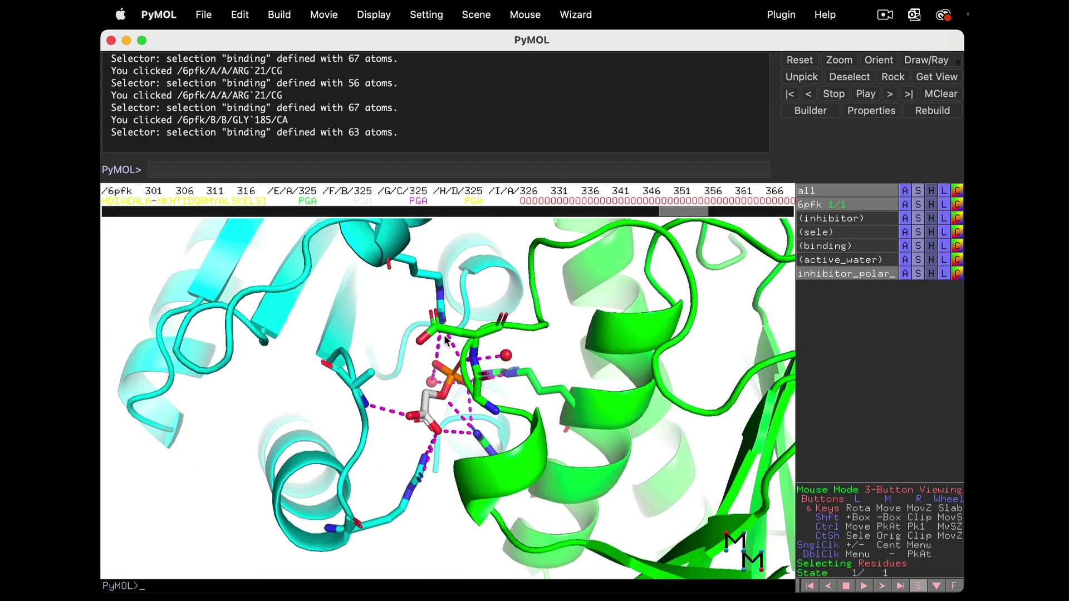
- Select the four pocket arginines, including ARG 25
left_click(389, 510)
left_click(428, 295)
left_click(499, 440)
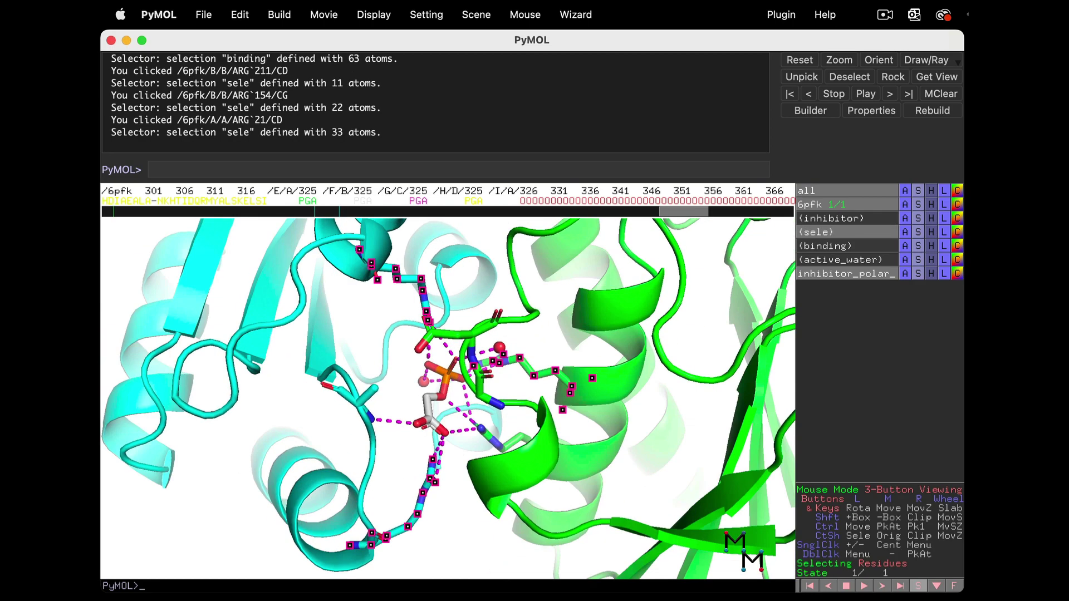
left_click(508, 444)
mouse_move(519, 474)
left_mouse_down()
mouse_move(464, 504)
mouse_move(473, 459)
mouse_move(501, 455)
left_mouse_up()
- Draw the selected arginines as side-chain sticks and delete the temporary selection
left_click(918, 232)
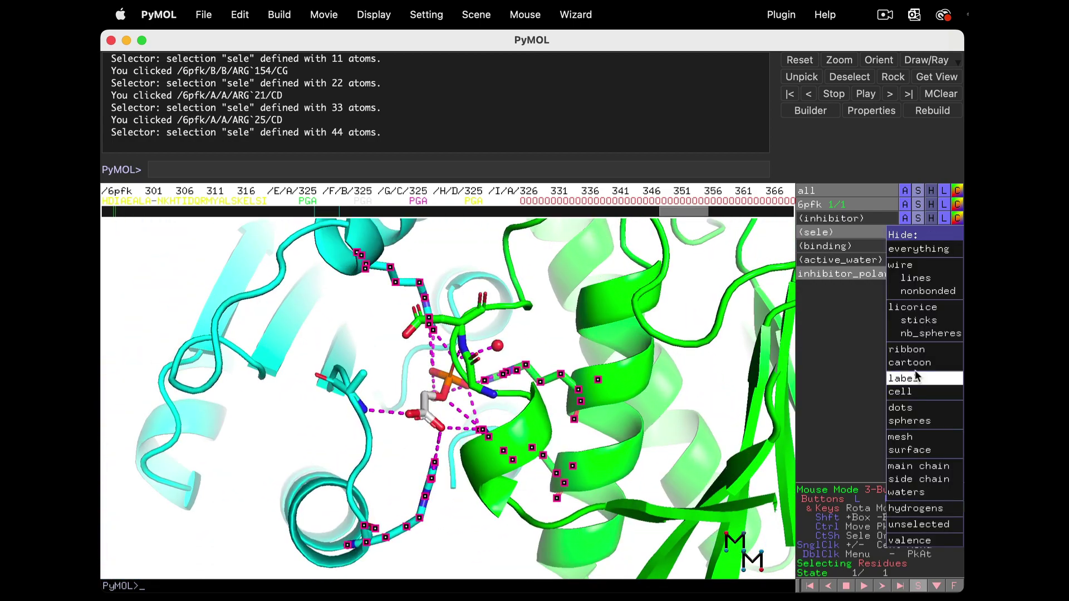
left_click(925, 479)
left_click(905, 231)
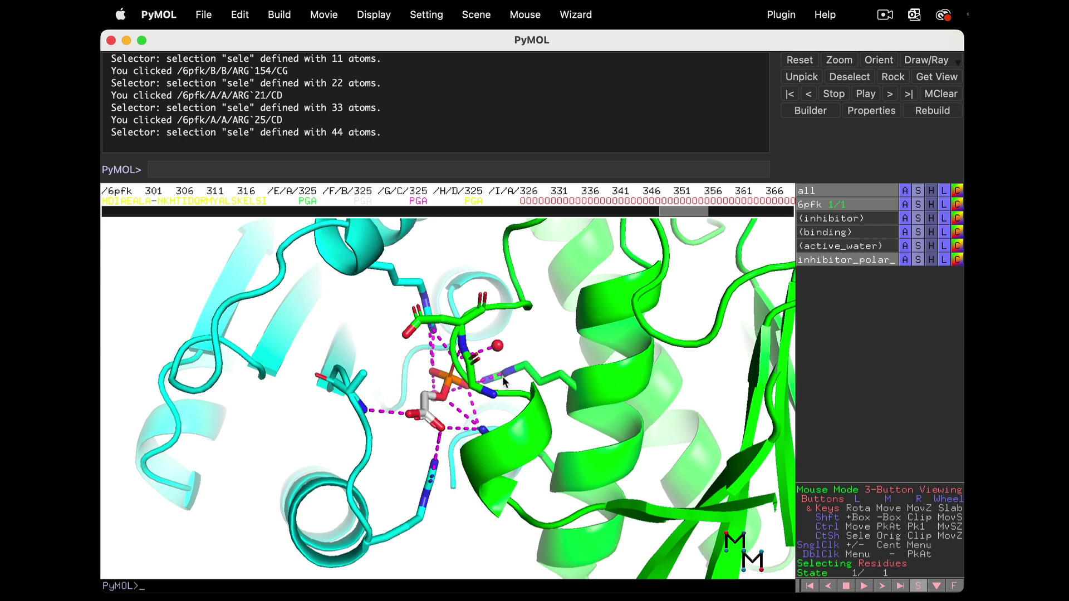
mouse_move(526, 376)
left_mouse_down()
mouse_move(550, 378)
mouse_move(526, 368)
mouse_move(518, 384)
left_mouse_up()
- Label the binding residues with their names and rotate to look into the pocket
left_click(942, 230)
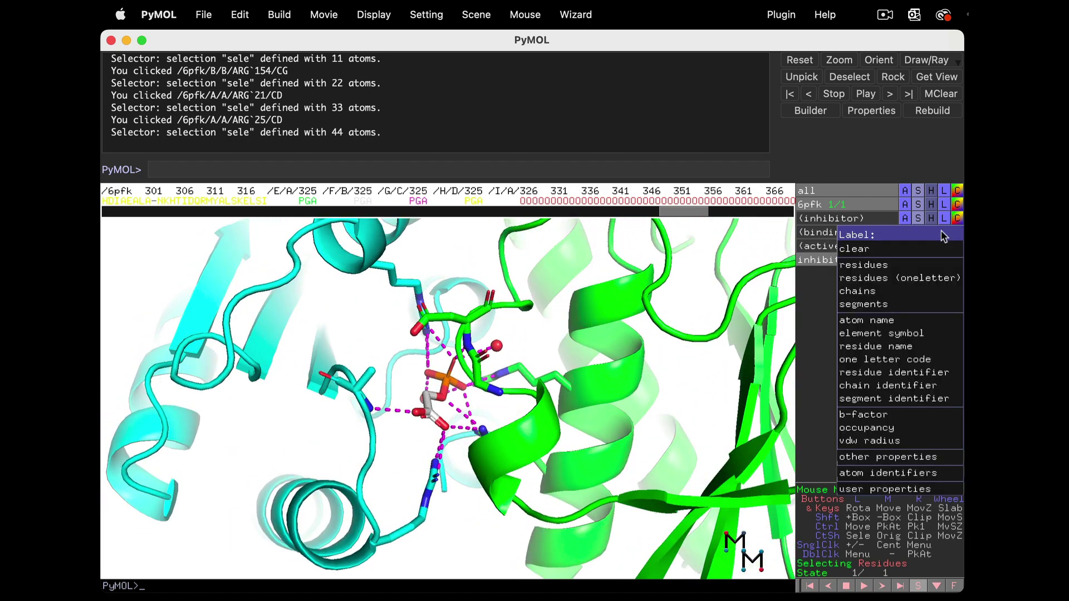
left_click(871, 248)
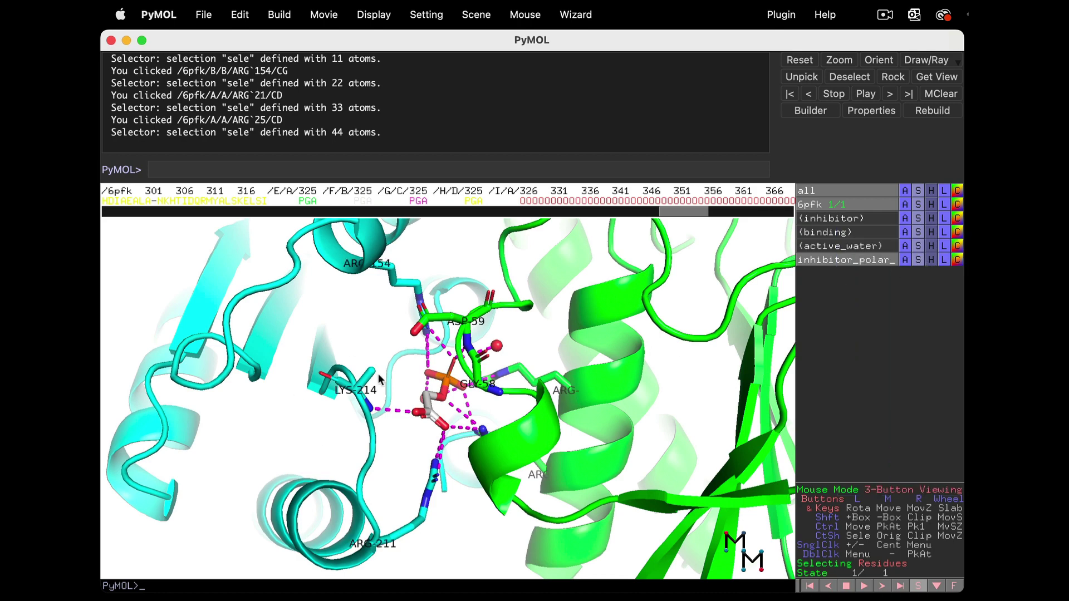
mouse_move(379, 384)
left_mouse_down()
mouse_move(356, 307)
mouse_move(473, 394)
left_mouse_up()
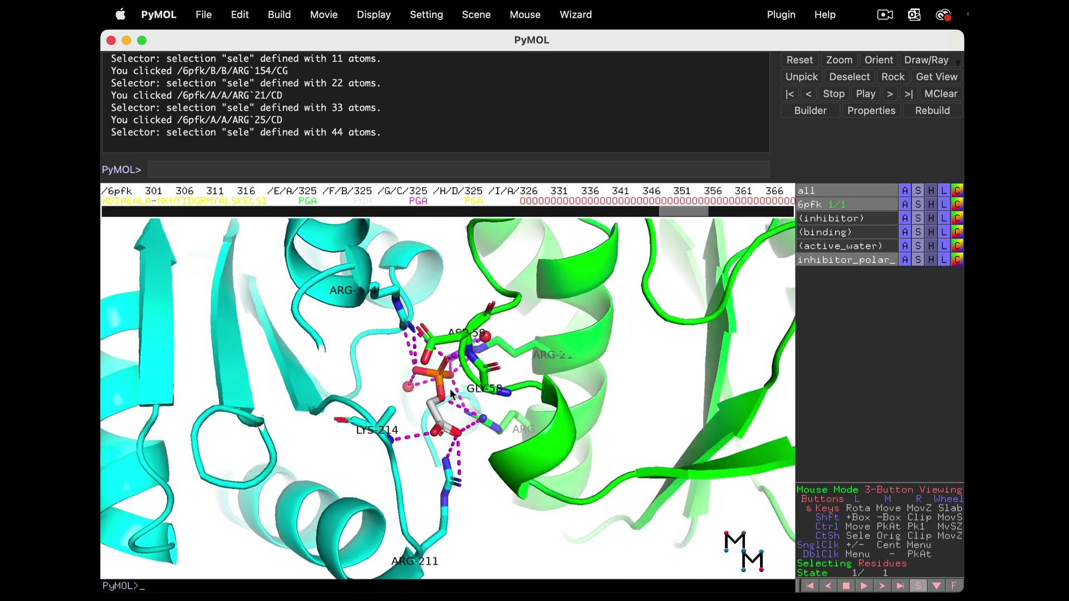
left_click_drag(454, 393, 415, 373)
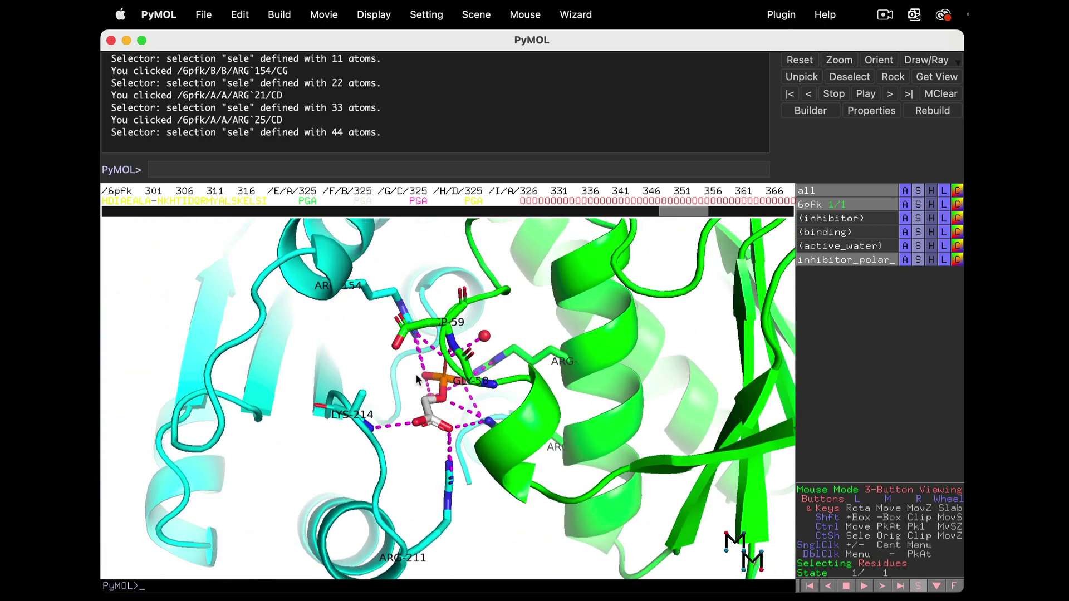
scroll(416, 373, "up", 3)
mouse_move(552, 346)
left_mouse_down()
mouse_move(545, 337)
mouse_move(445, 373)
mouse_move(513, 354)
mouse_move(535, 400)
mouse_move(490, 389)
left_mouse_up()
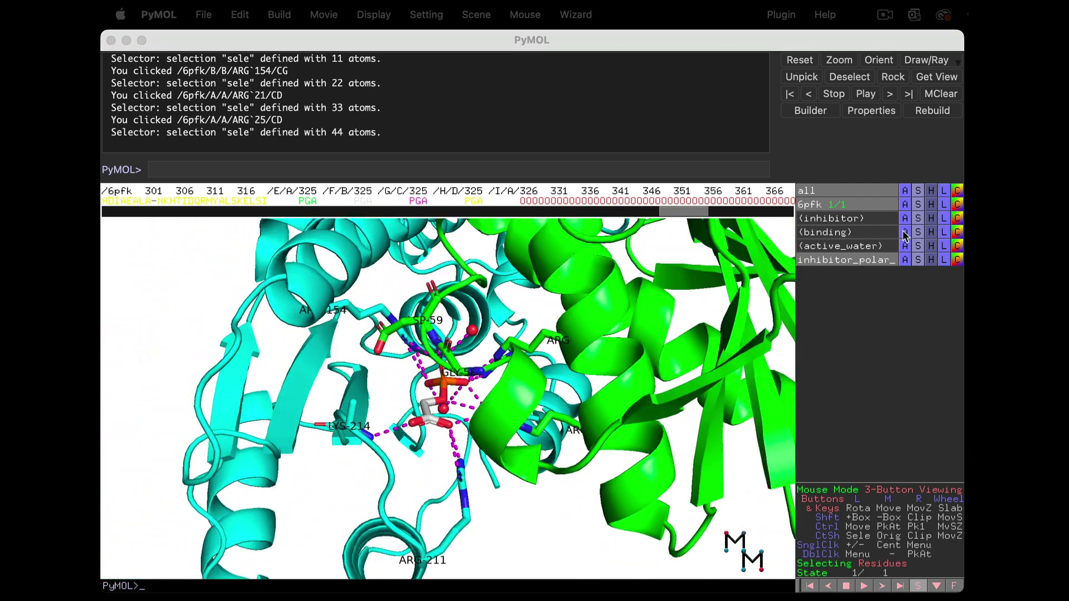
- Zoom and center the view on the inhibitor polar contacts
left_click(905, 259)
left_click(927, 275)
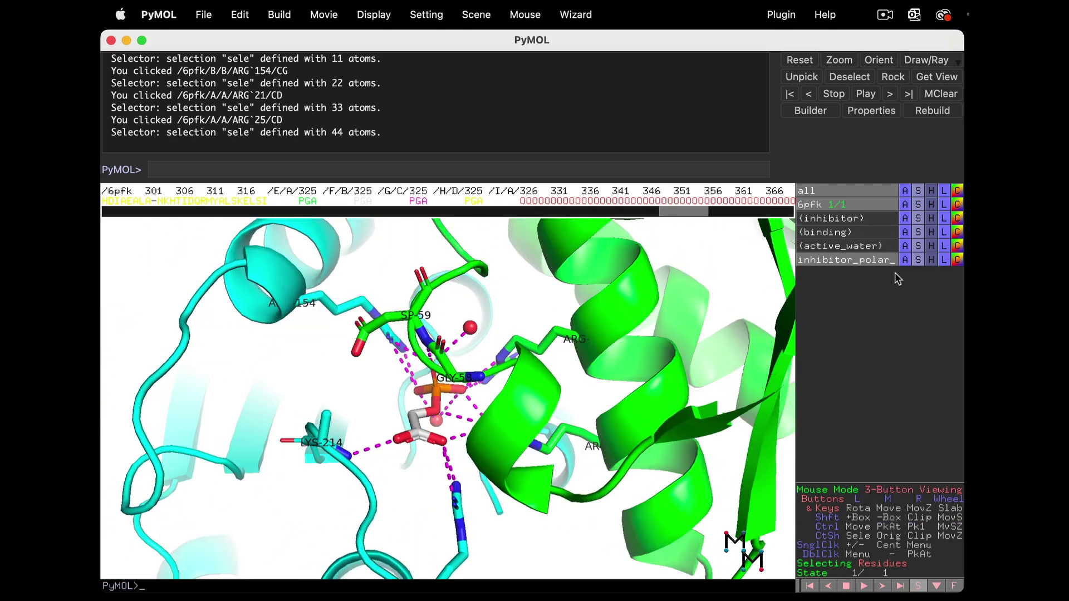
mouse_move(494, 404)
left_mouse_down()
mouse_move(477, 393)
mouse_move(498, 491)
left_mouse_up()
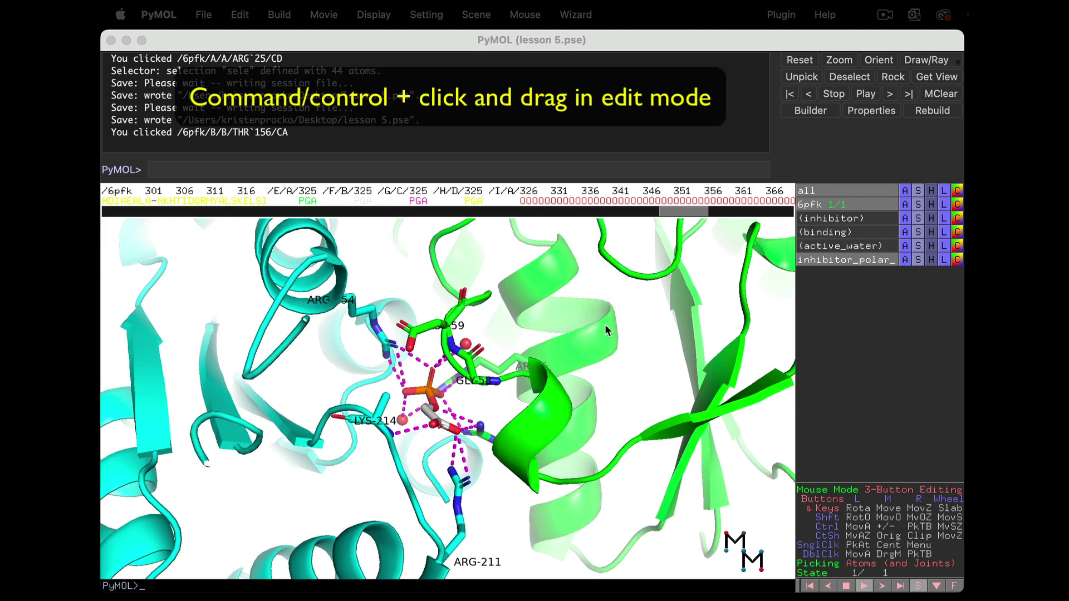
- In editing mode, move the LYS-214 and GLY-58 labels clear and save lesson 5.pse
mouse_move(572, 342)
left_mouse_down("ctrl")
mouse_move(697, 358)
mouse_move(630, 393)
left_mouse_up("ctrl")
mouse_move(389, 499)
left_mouse_down("ctrl")
mouse_move(386, 458)
mouse_move(440, 328)
left_mouse_up("ctrl")
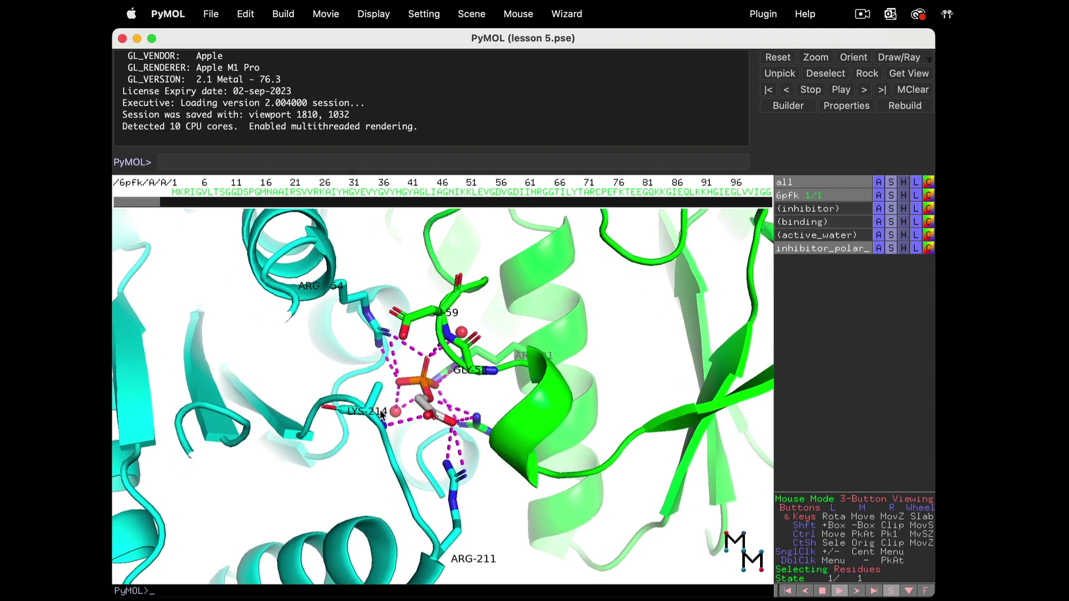
left_click(871, 506)
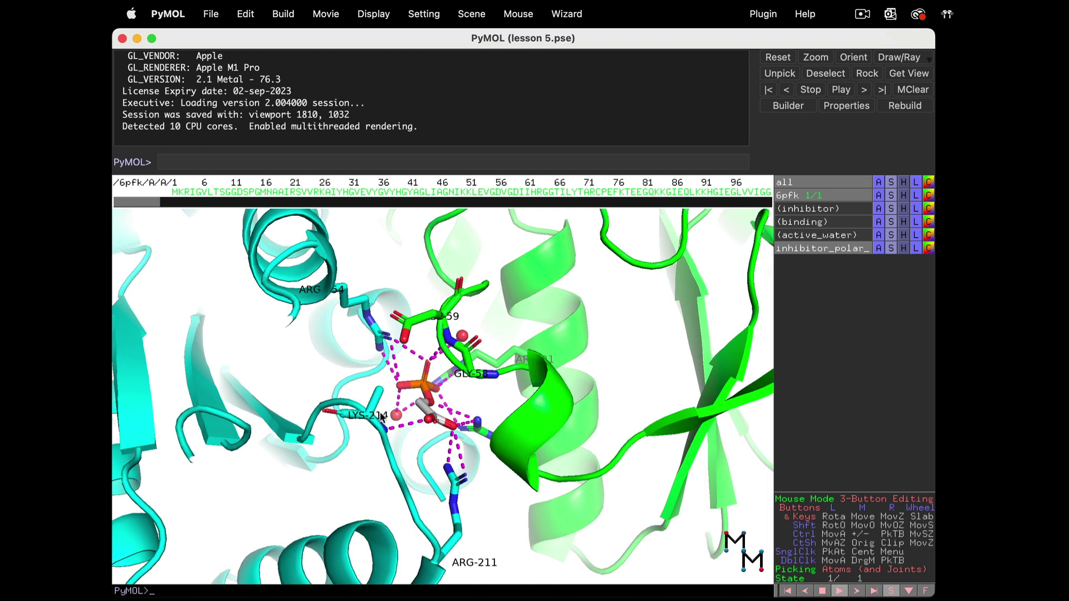
left_click_drag(381, 418, 369, 442)
left_click_drag(461, 378, 478, 395)
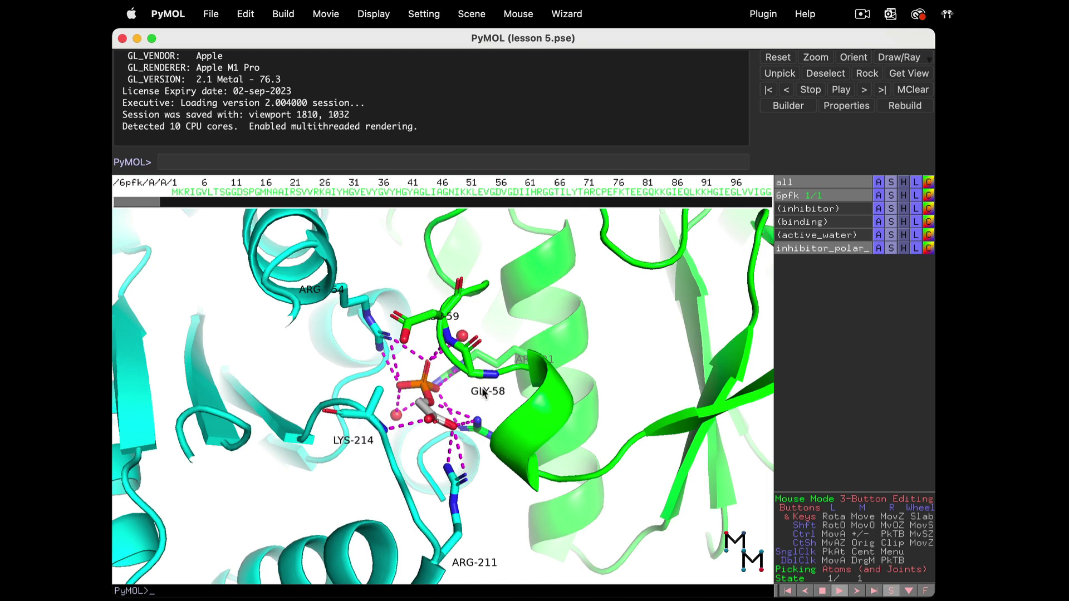
key("super+s")
- Move the ARG-21 label out from behind the helix and check label placement
middle_click_drag(553, 365, 559, 367)
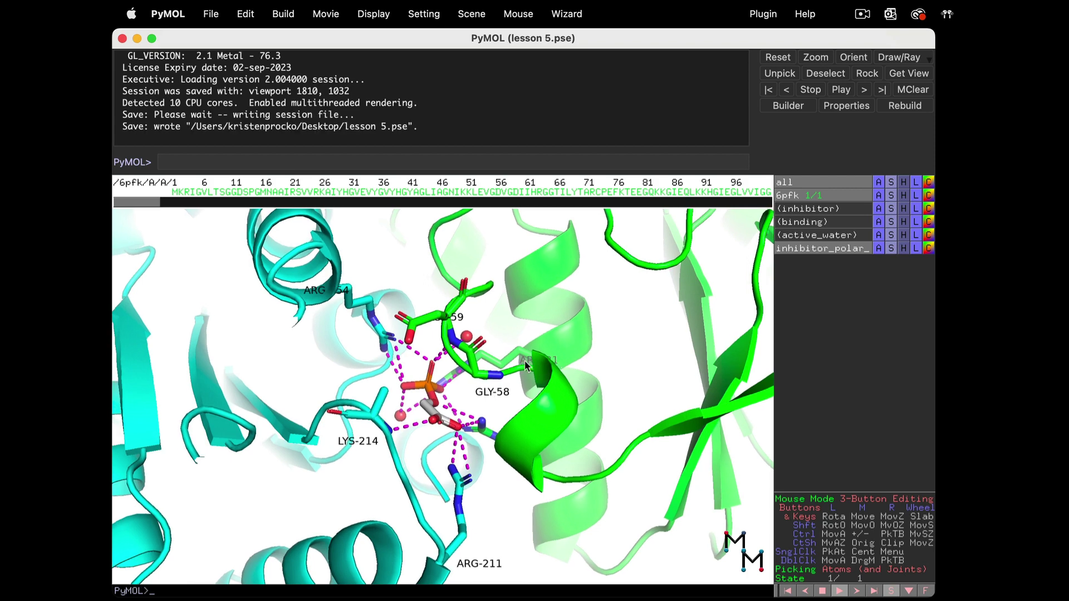
mouse_move(525, 360)
left_mouse_down()
mouse_move(508, 336)
mouse_move(443, 298)
left_mouse_up()
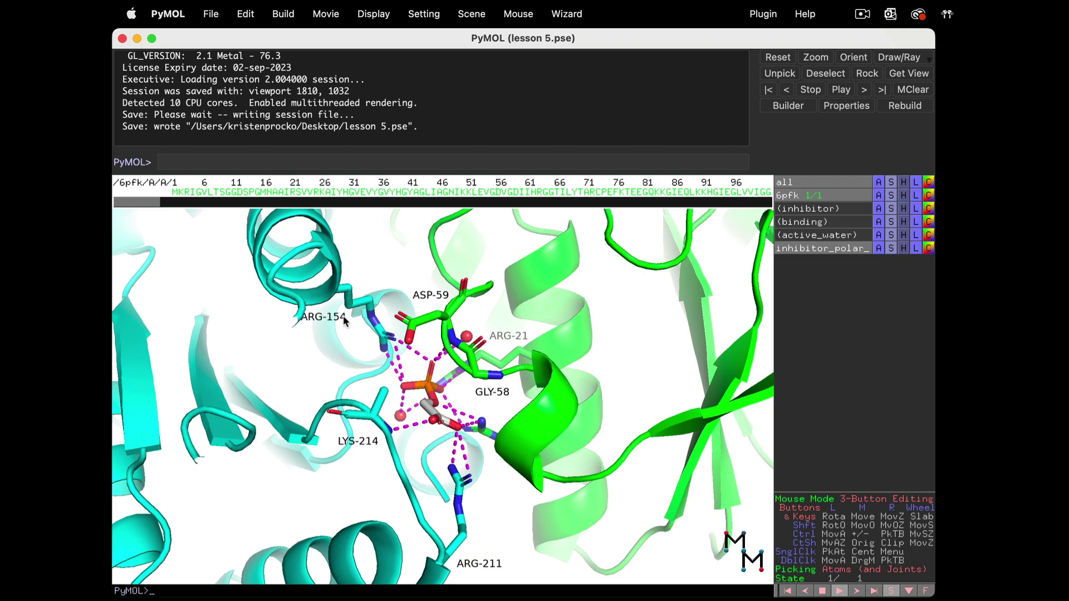
mouse_move(346, 301)
left_mouse_down()
mouse_move(500, 470)
mouse_move(522, 452)
mouse_move(493, 398)
mouse_move(473, 402)
left_mouse_up()
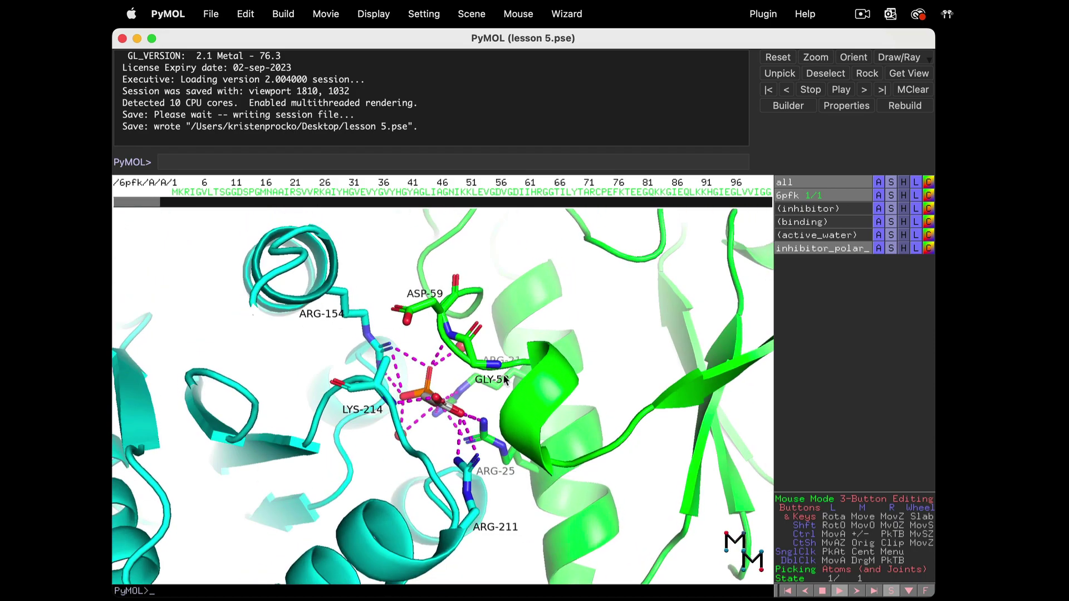
mouse_move(519, 354)
left_mouse_down()
mouse_move(470, 388)
mouse_move(567, 476)
left_mouse_up()
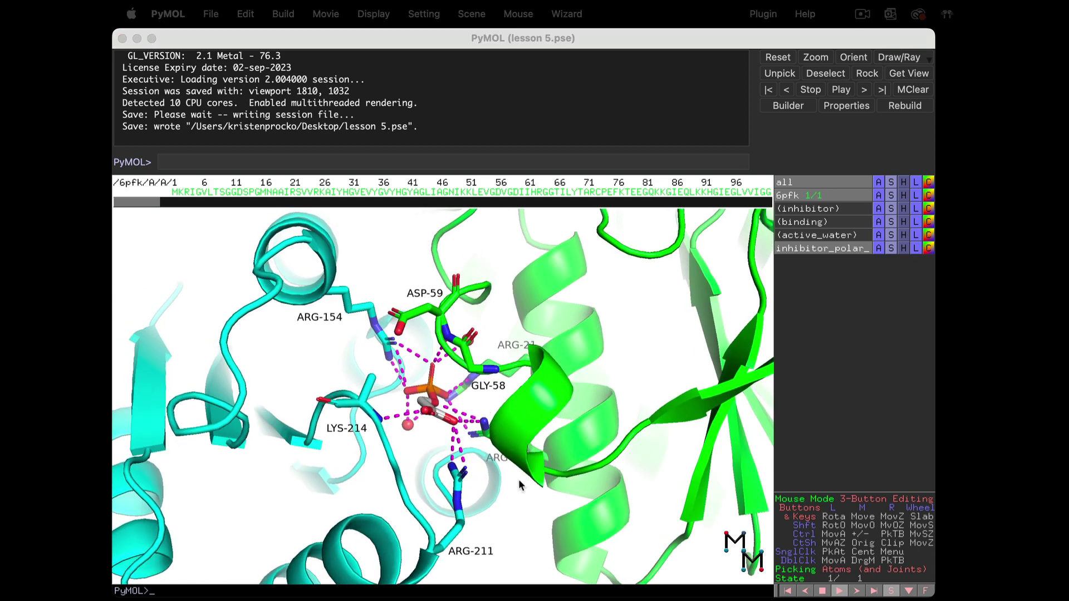
- Return to viewing mode and store the current view as scene F1 renamed 'binding'
left_click(890, 498)
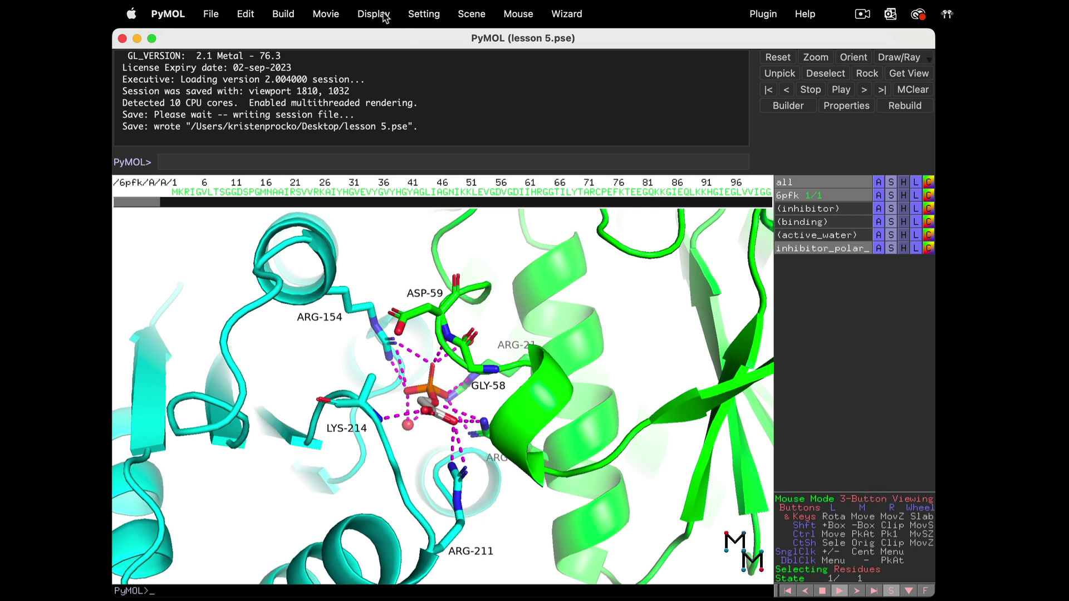
left_click(470, 14)
mouse_move(470, 209)
left_click(576, 210)
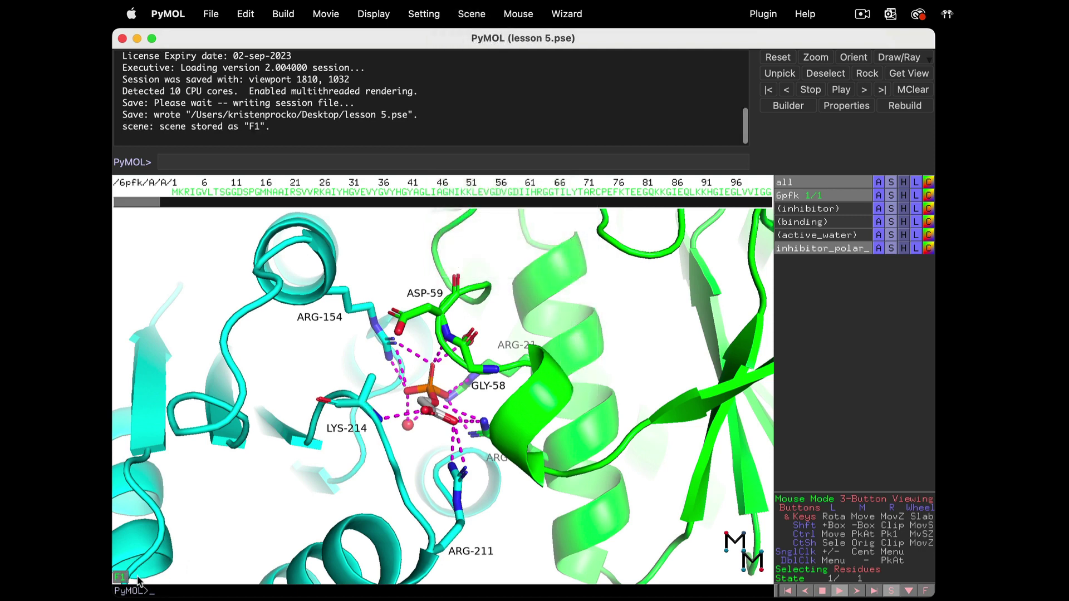
right_click(120, 577)
left_click(132, 555)
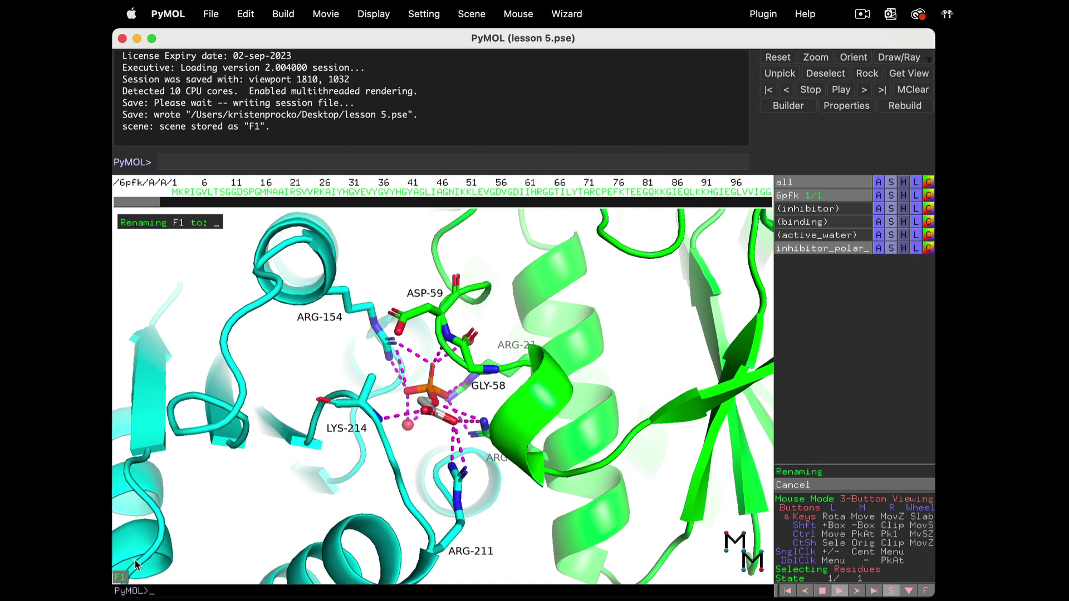
type("binding")
key("Return")
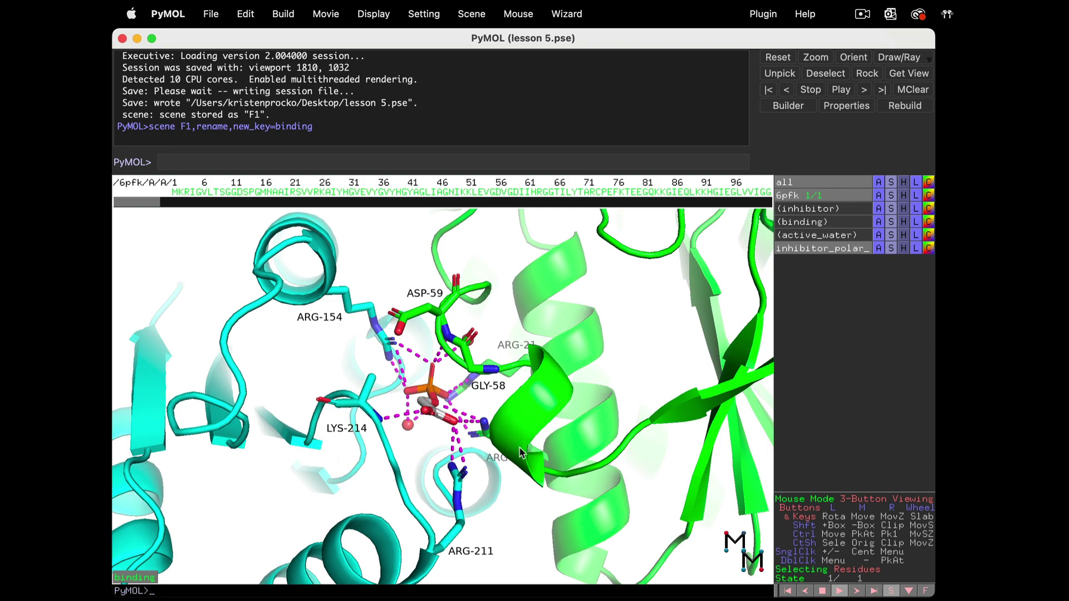
left_click_drag(550, 476, 542, 480)
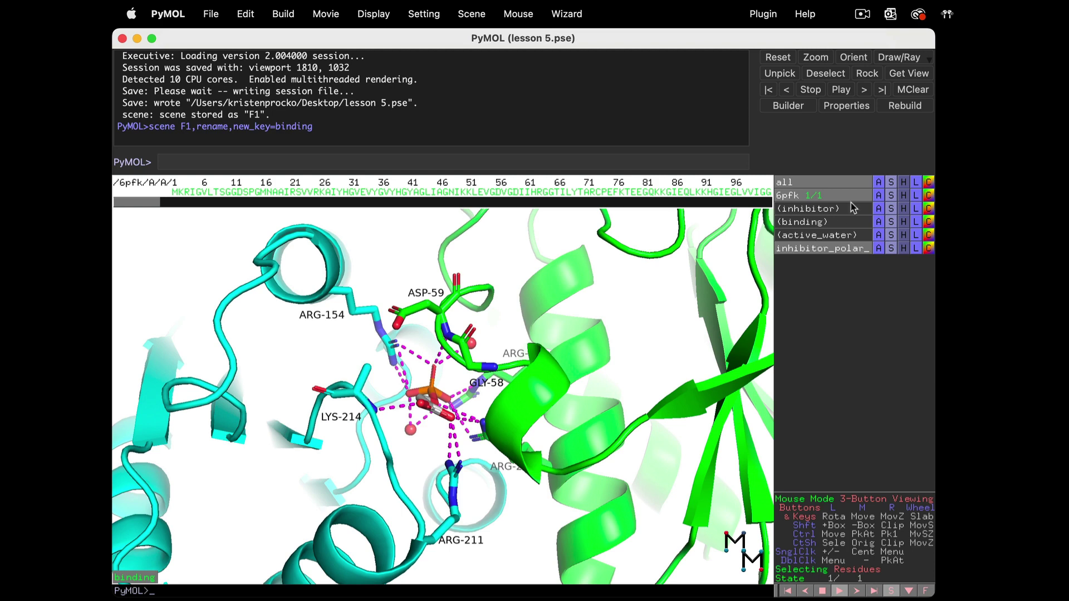
- Hide the 6pfk cartoon, leaving sticks and contacts, and bring ARG-211 into view
left_click(903, 195)
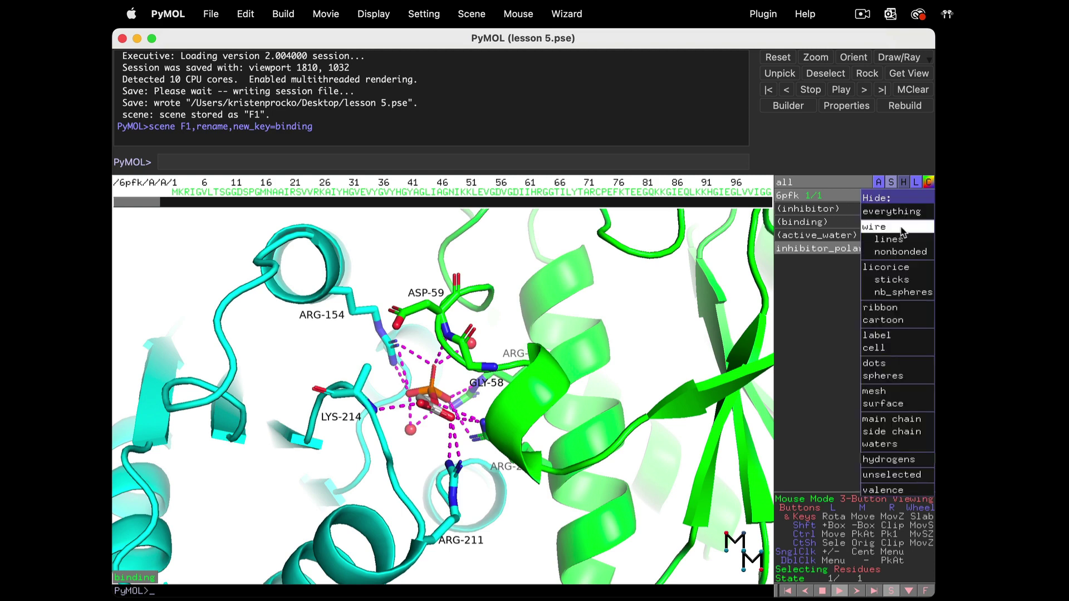
left_click(883, 320)
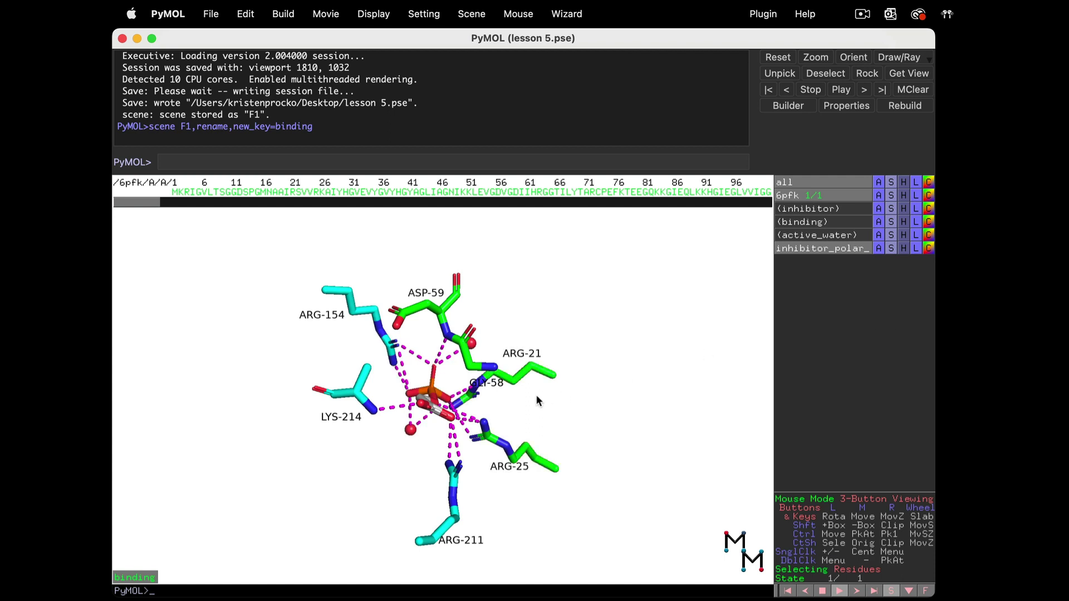
scroll(513, 336, "up", 5)
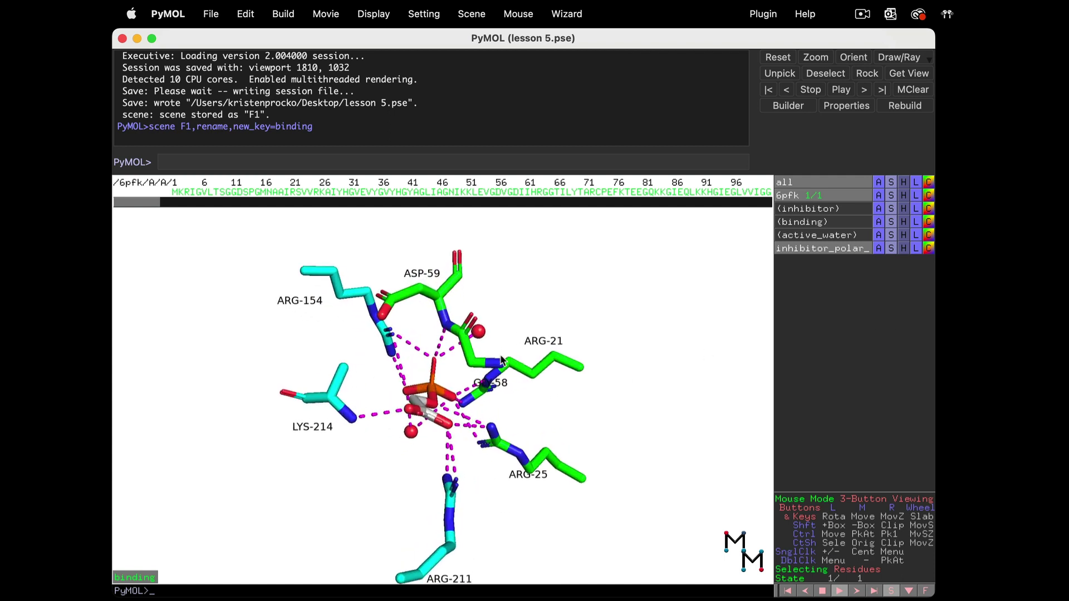
left_click_drag(502, 359, 445, 386)
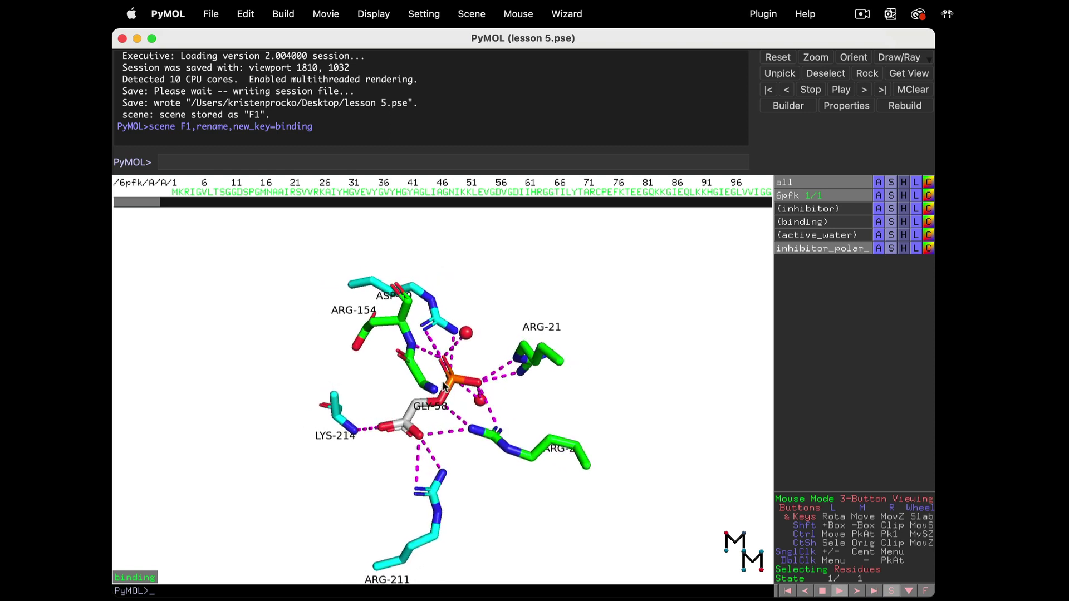
- Store the cartoon-free view as a scene named 'no_cartoon'
left_click(471, 13)
left_click(582, 210)
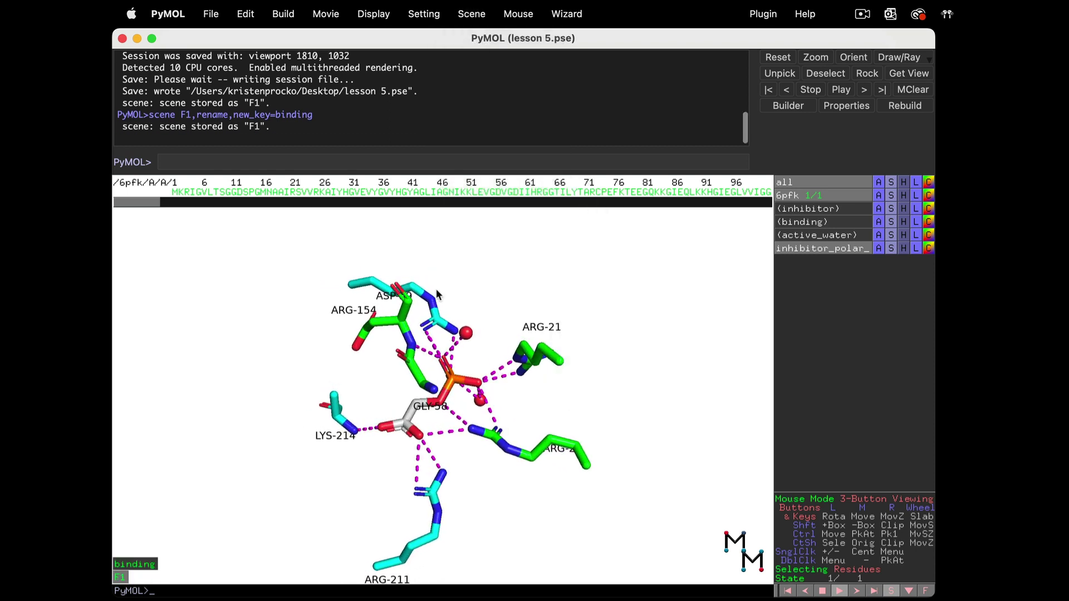
right_click(120, 580)
left_click(132, 556)
type("no")
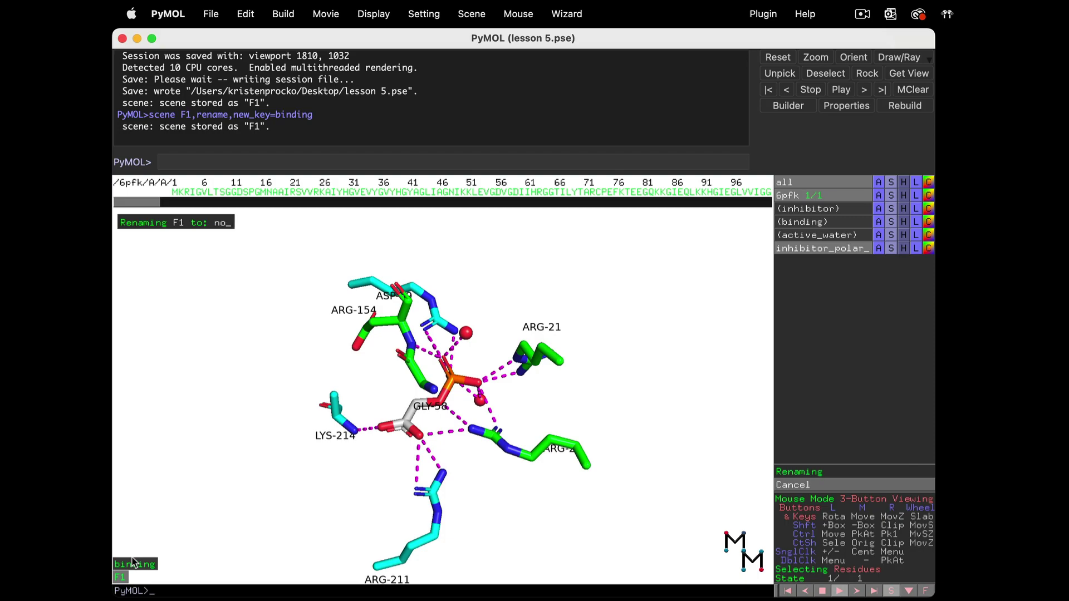
type("cartoon")
key("Return")
- Switch between the binding and no_cartoon scenes, ending on binding
left_click(134, 565)
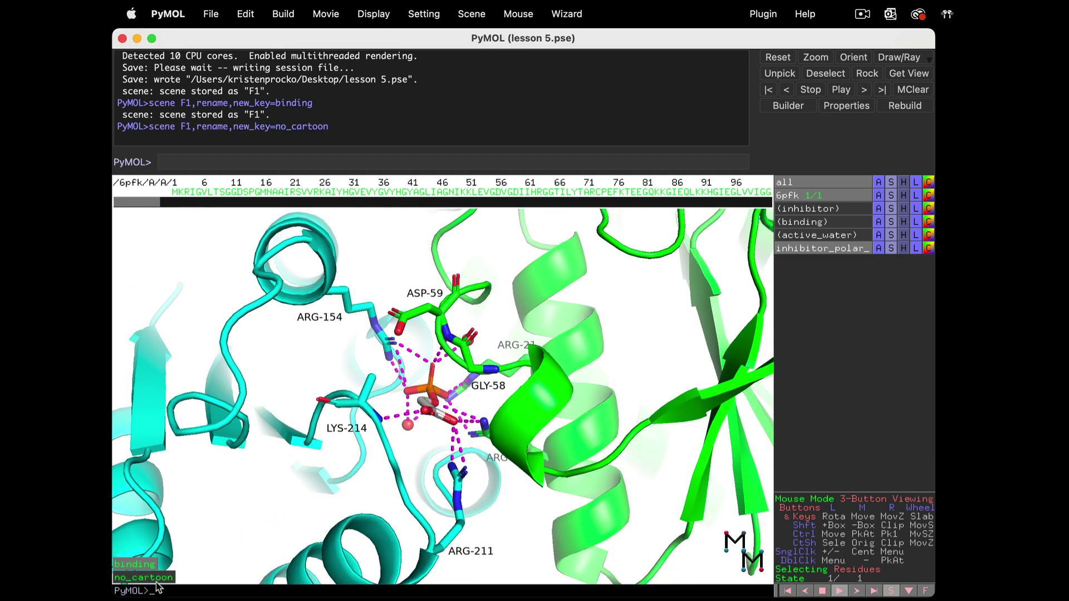
left_click(139, 577)
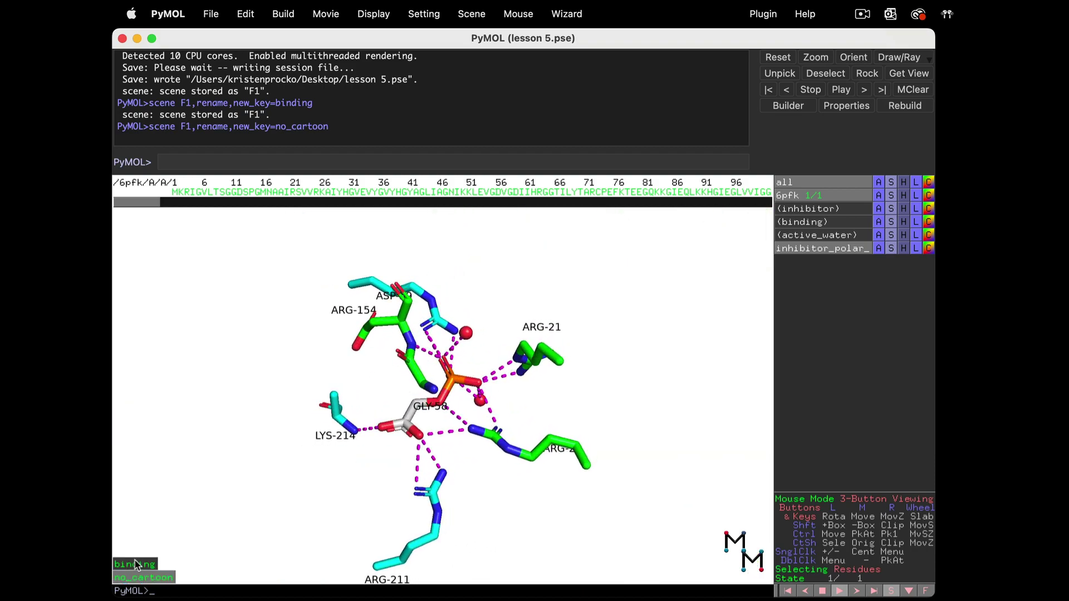
left_click(134, 565)
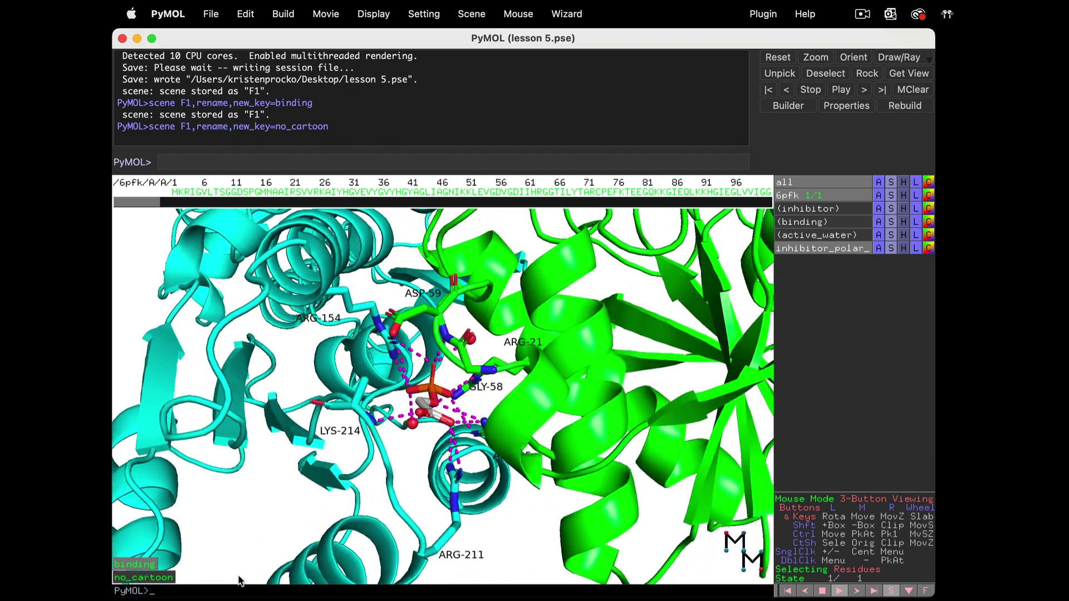